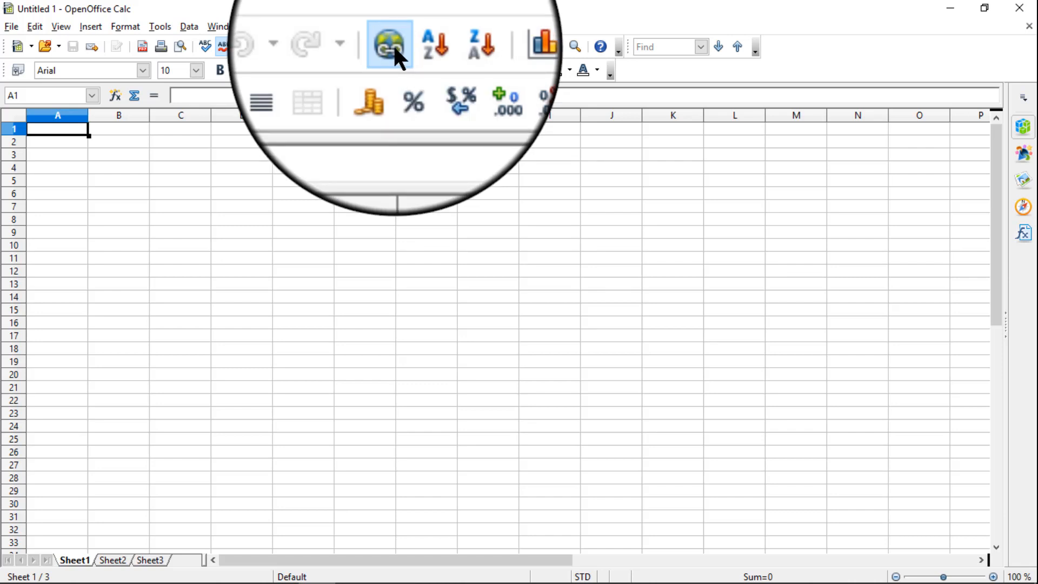
pyautogui.click(91, 27)
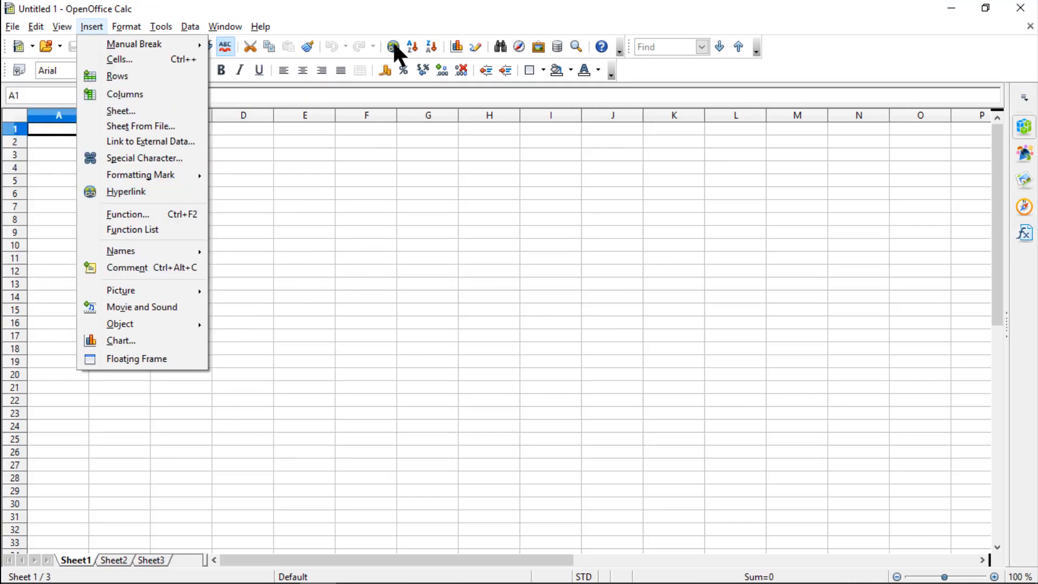
pyautogui.click(150, 194)
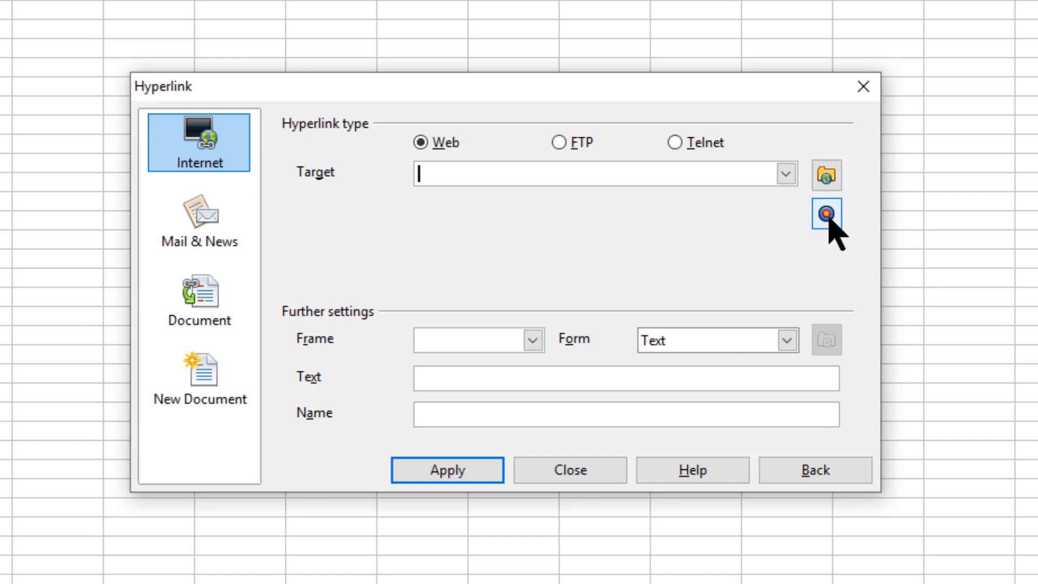
pyautogui.rightClick(599, 174)
pyautogui.click(611, 188)
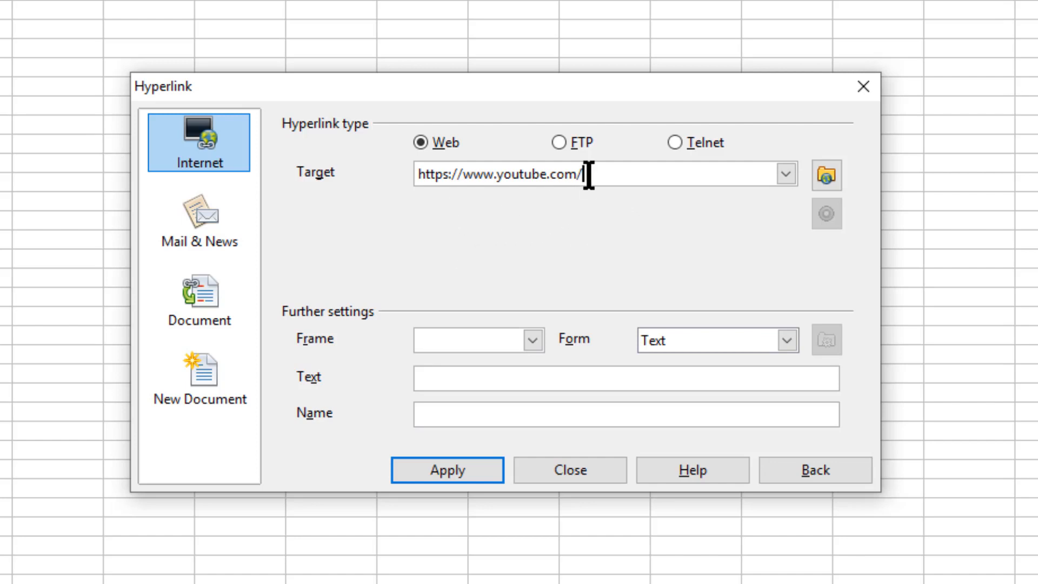
pyautogui.moveTo(589, 174); pyautogui.dragTo(364, 173)
pyautogui.hotkey('ctrl', 'c')
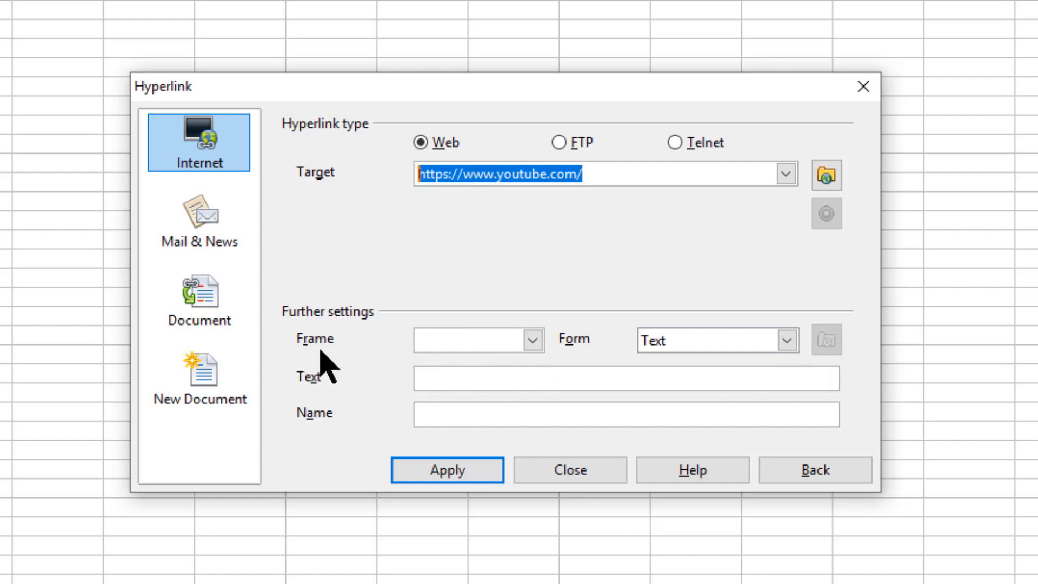
# Insert the hyperlink into A1 in Text form with a blank frame and the display text YOUTUBE LINK
pyautogui.click(534, 344)
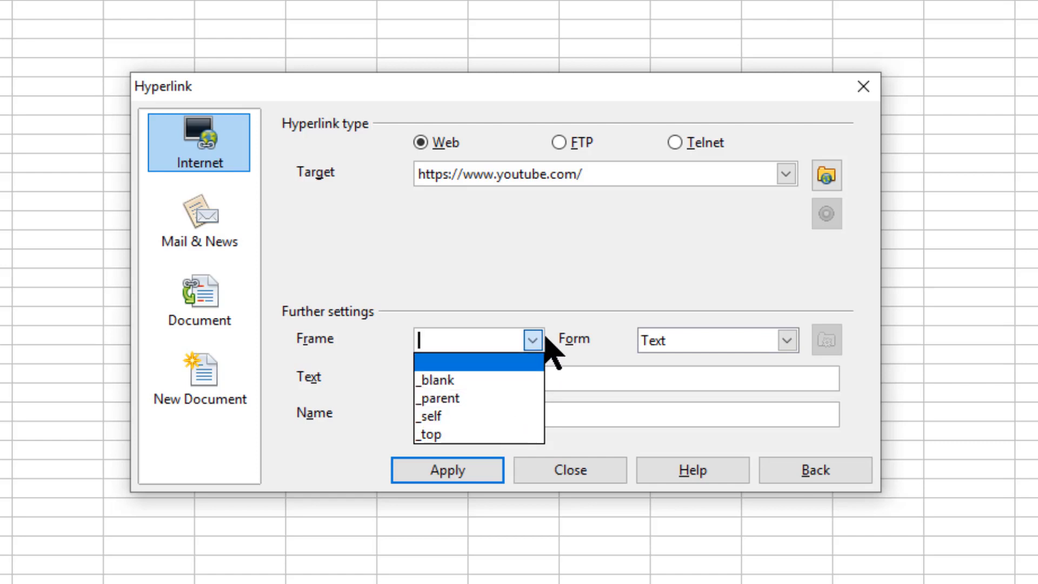
pyautogui.click(505, 362)
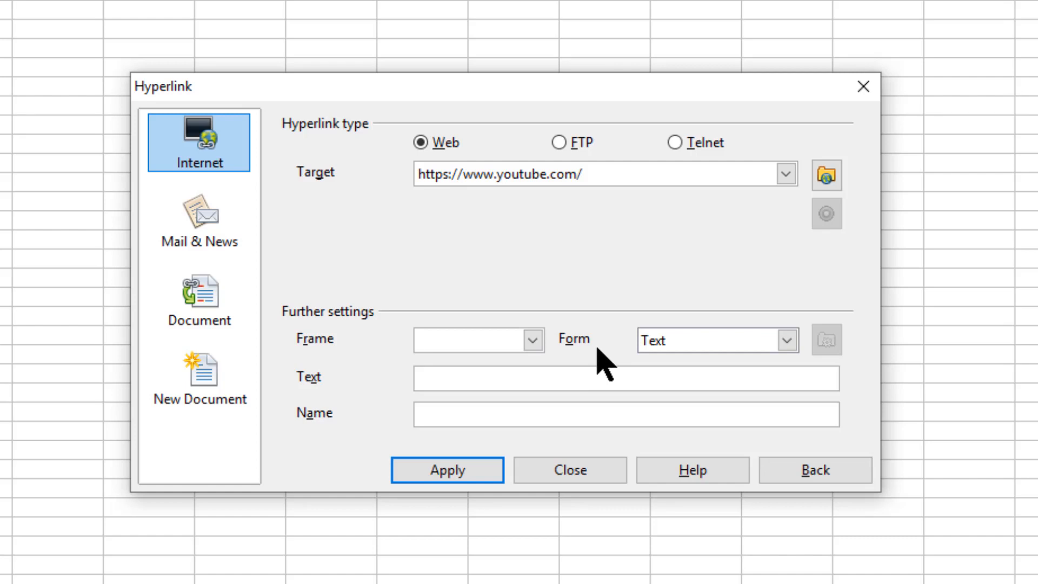
pyautogui.click(787, 341)
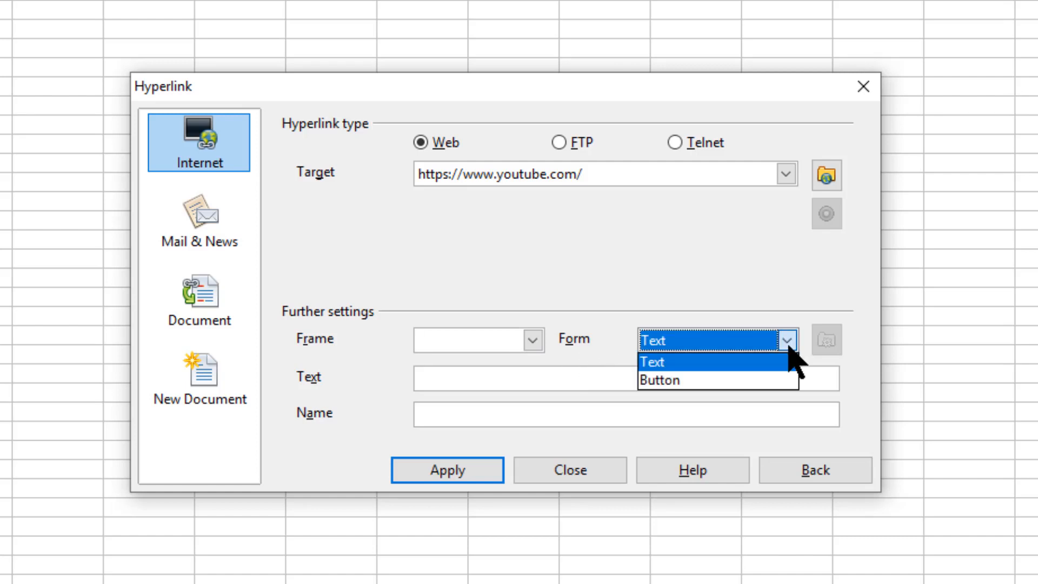
pyautogui.click(745, 361)
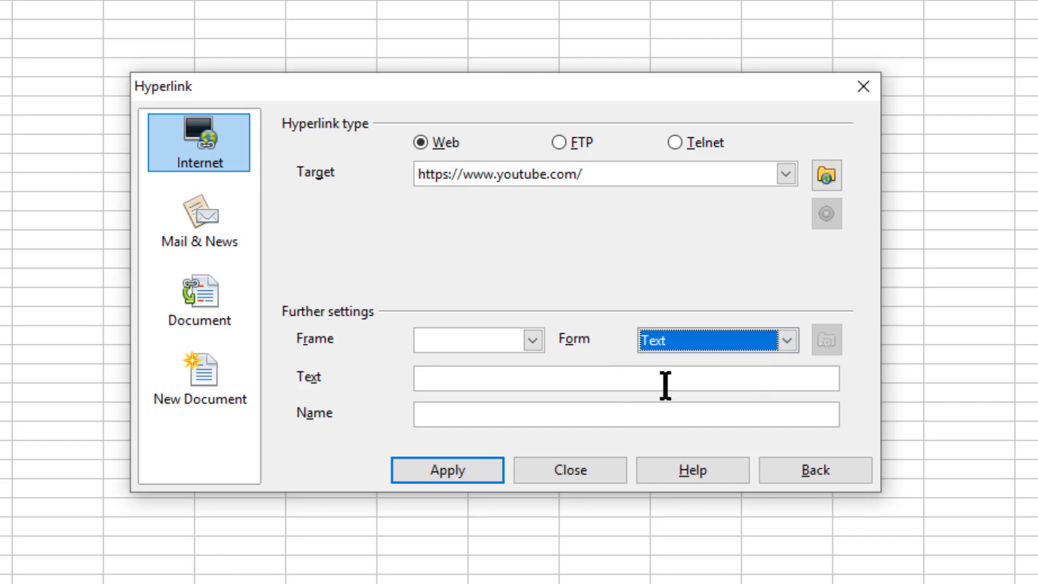
pyautogui.click(532, 380)
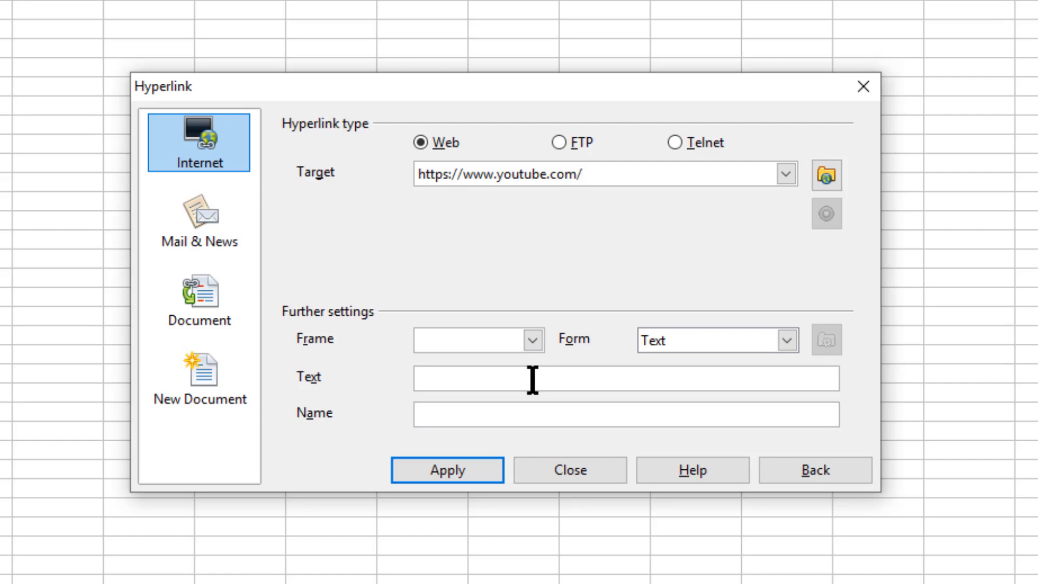
pyautogui.write('YOUTUBE LINK')
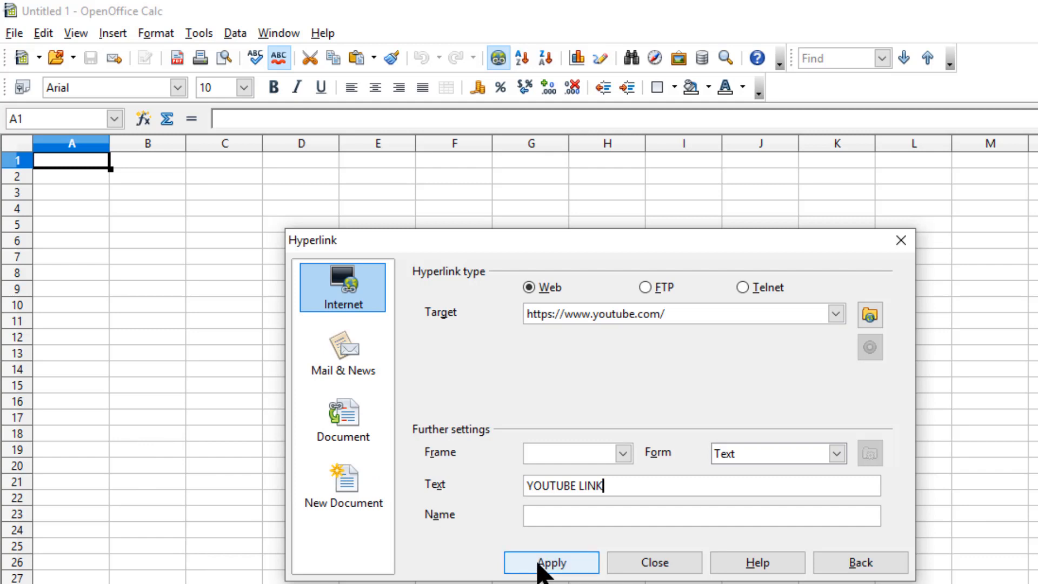
pyautogui.click(540, 563)
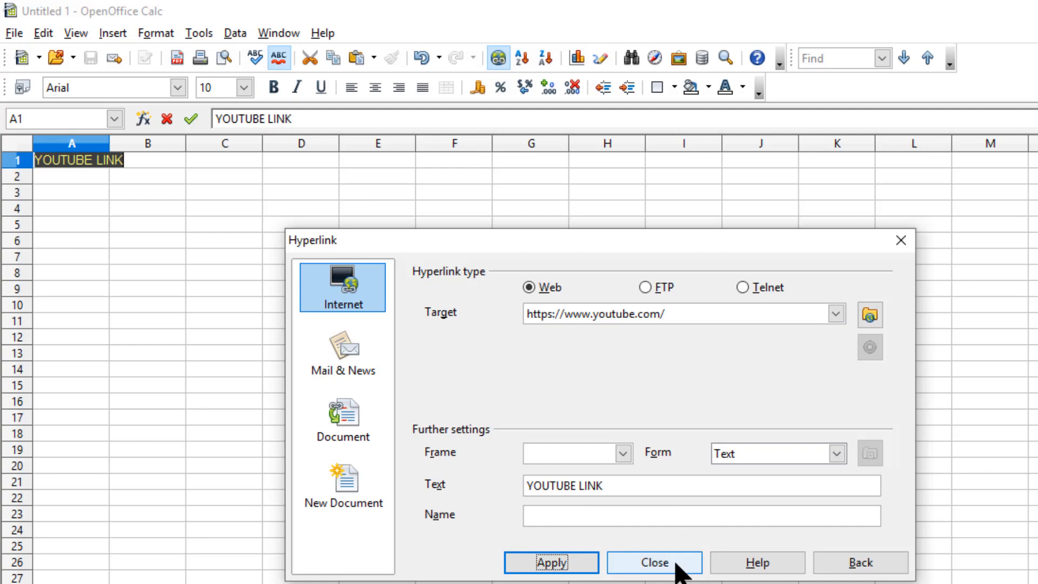
pyautogui.click(655, 562)
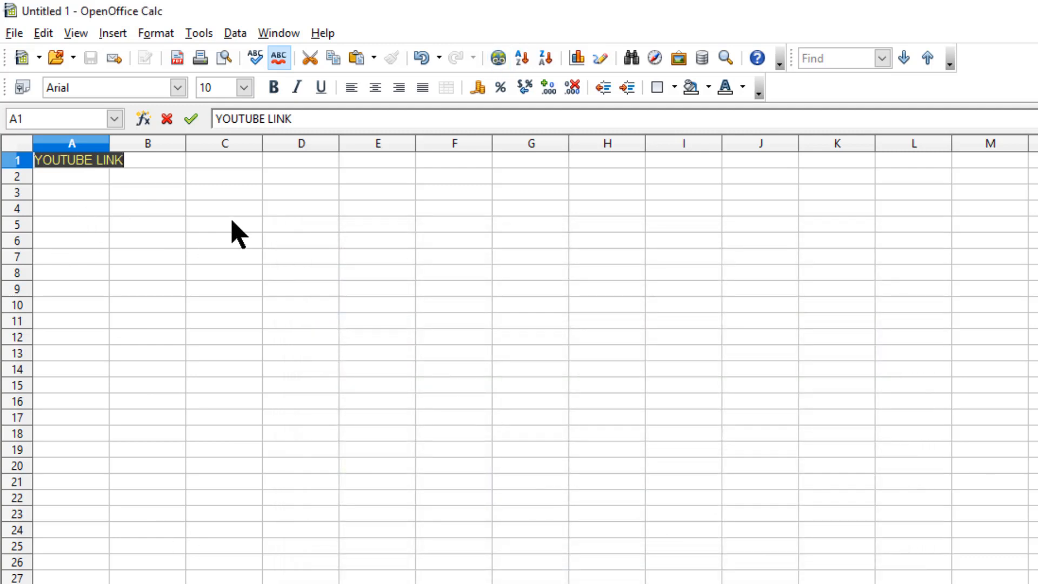
pyautogui.click(128, 303)
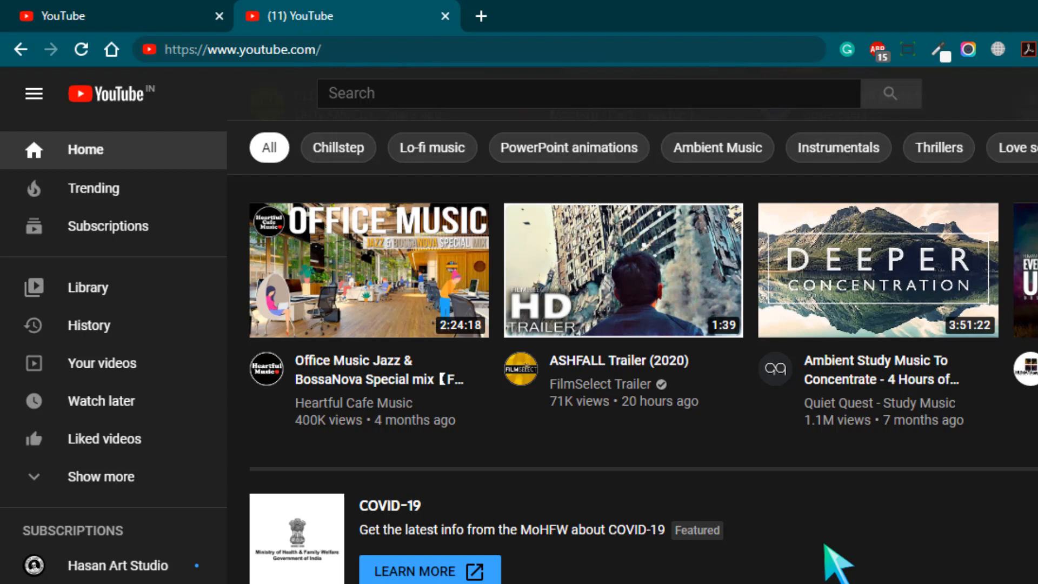
pyautogui.hotkey('alt', 'Tab')
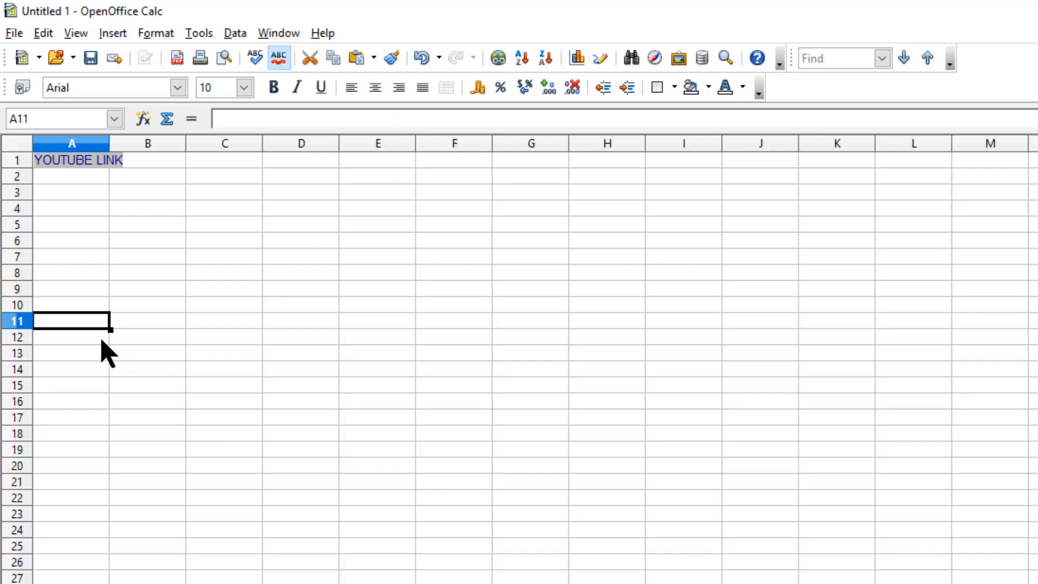
pyautogui.click(85, 340)
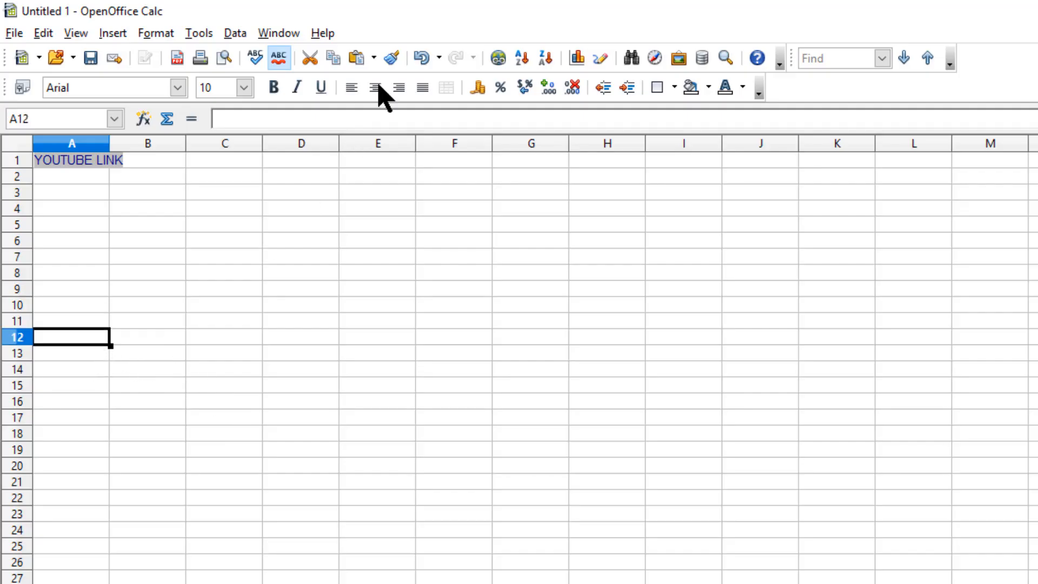
pyautogui.click(498, 58)
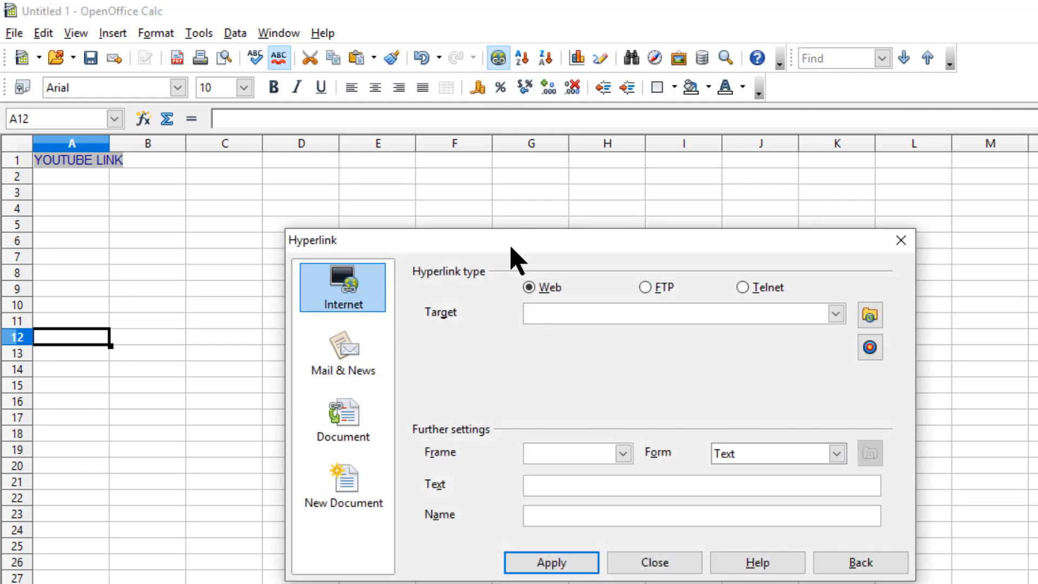
pyautogui.moveTo(514, 239); pyautogui.dragTo(528, 216)
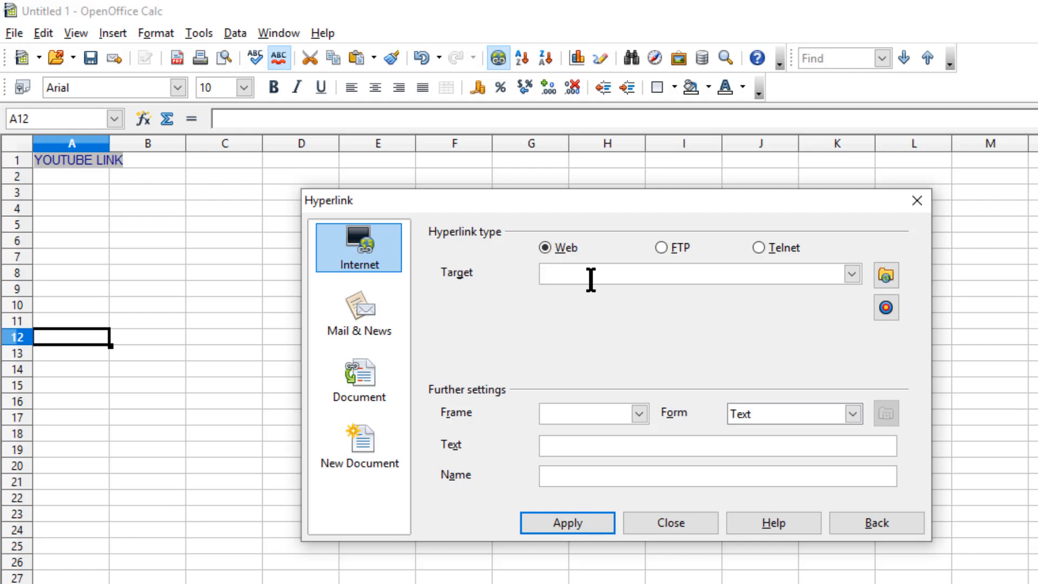
pyautogui.hotkey('ctrl', 'v')
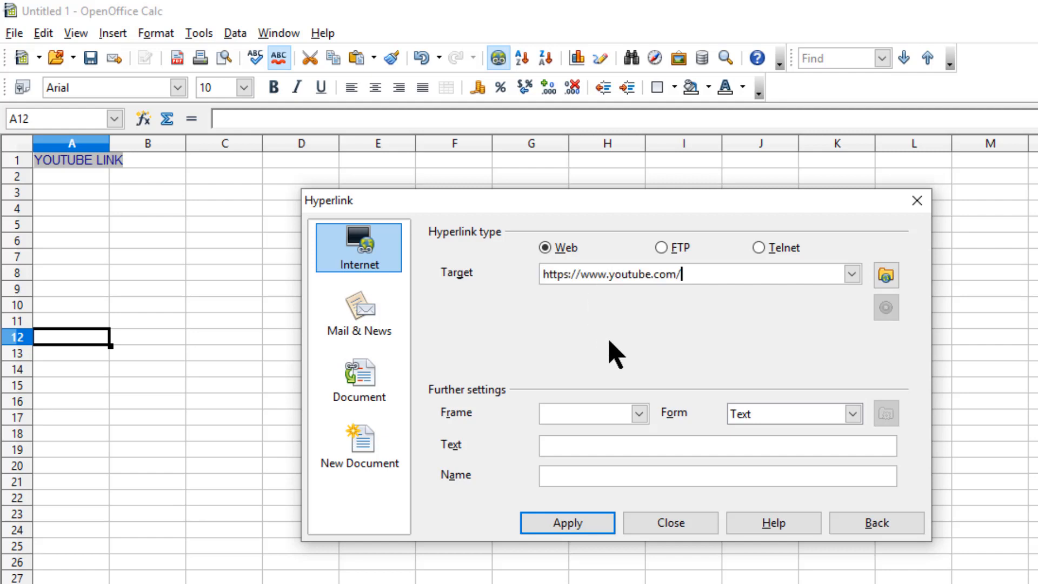
# Insert the A12 hyperlink in Button form with the text YOUTUBE BUTTON and close the hyperlink dialog
pyautogui.click(853, 414)
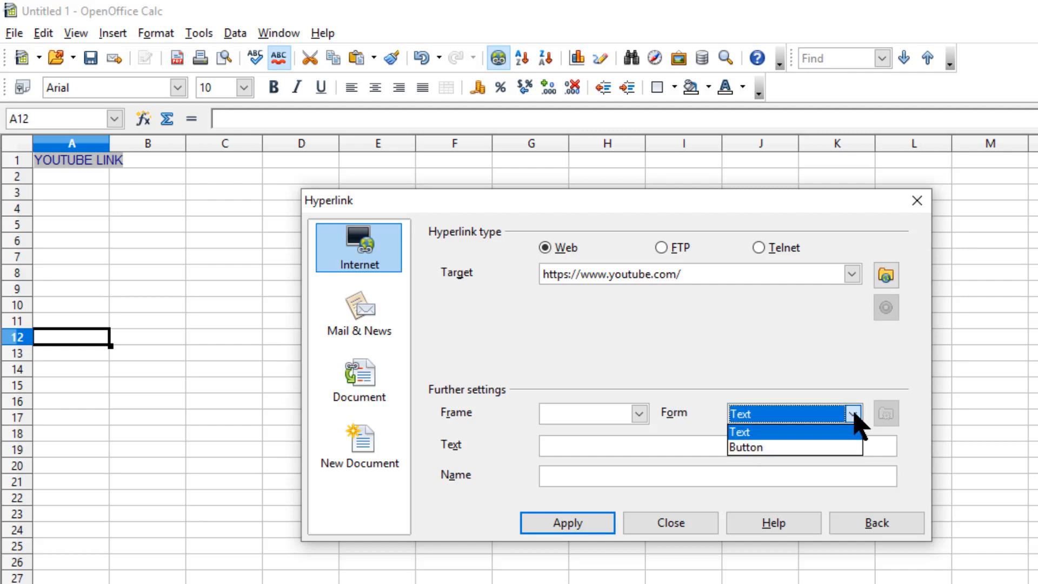
pyautogui.click(822, 448)
pyautogui.click(733, 444)
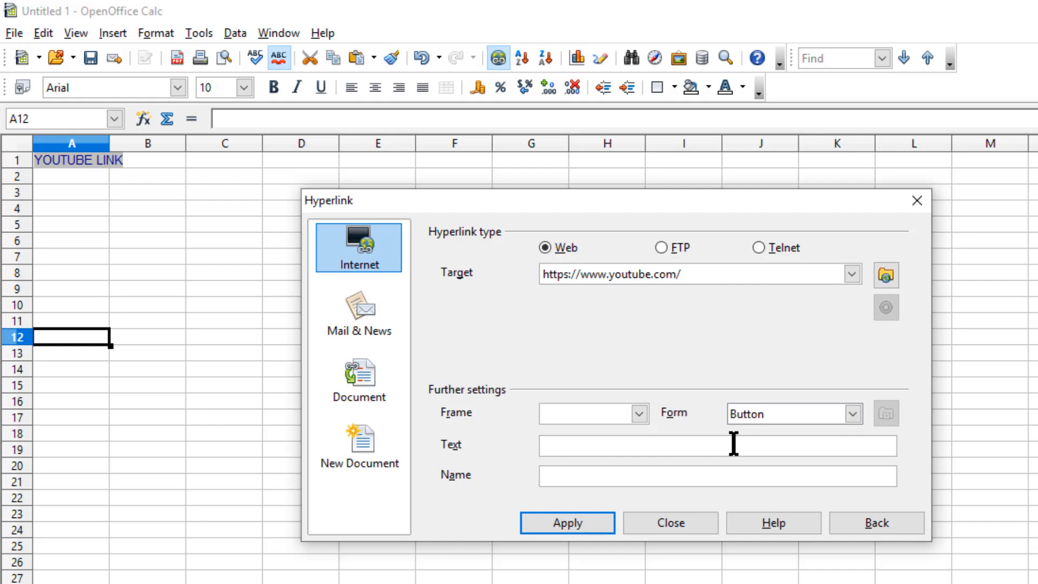
pyautogui.write('YOUTUBE BUTTON')
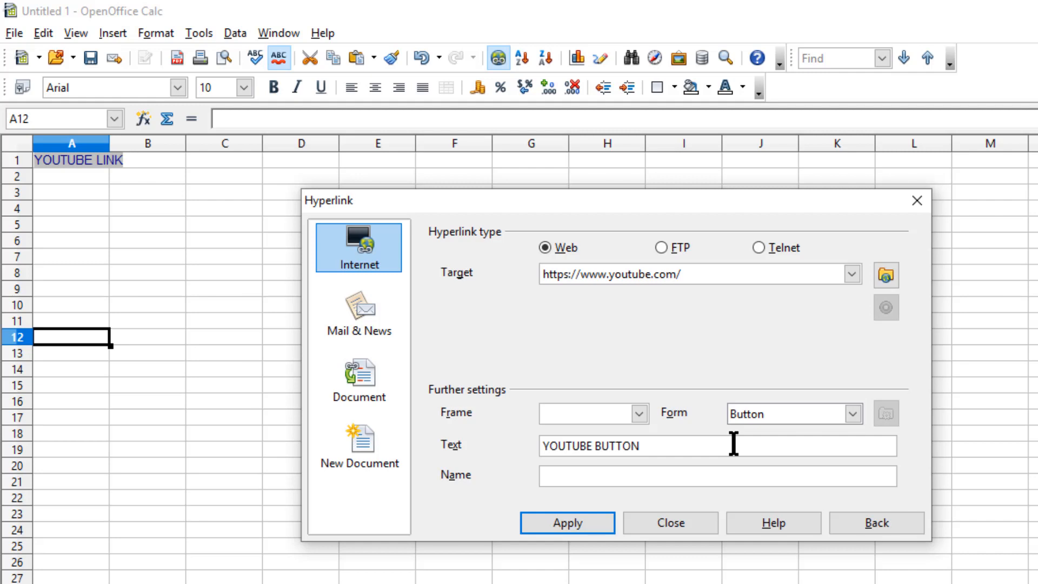
pyautogui.click(594, 527)
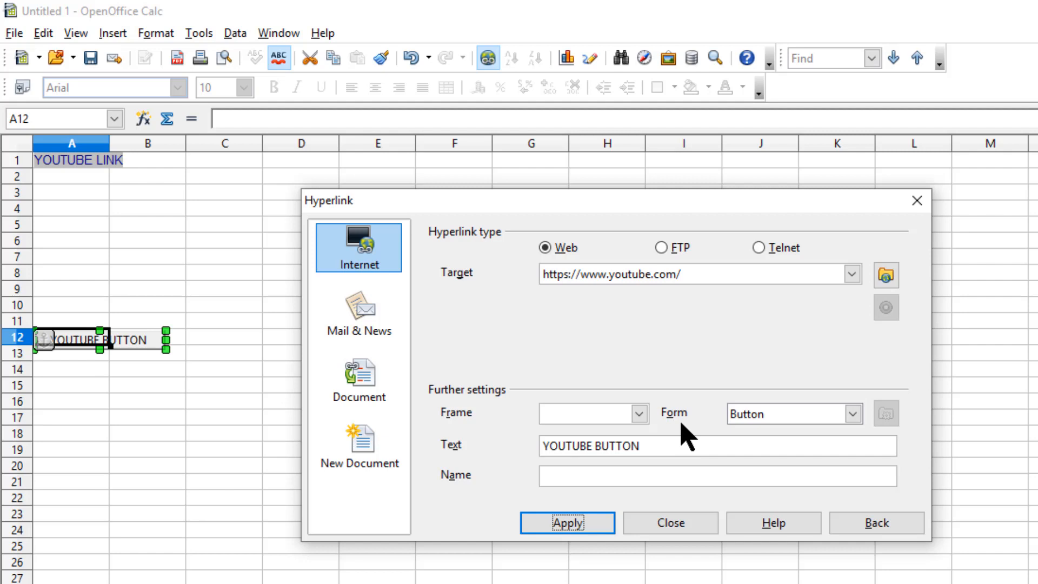
pyautogui.click(684, 529)
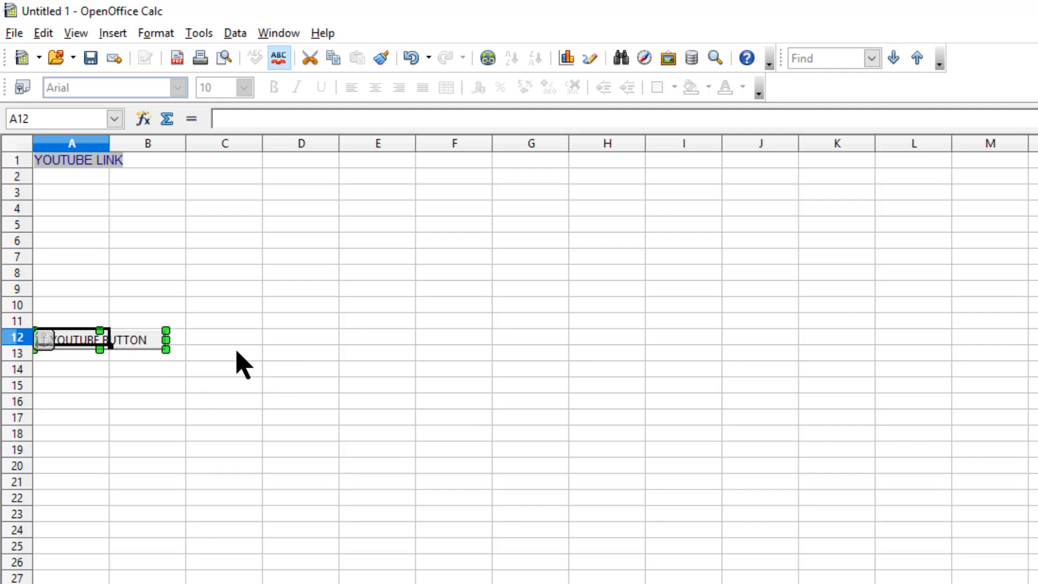
# Show the Form Controls toolbar and dock it in the same row as the Formatting toolbar
pyautogui.click(378, 321)
pyautogui.click(76, 33)
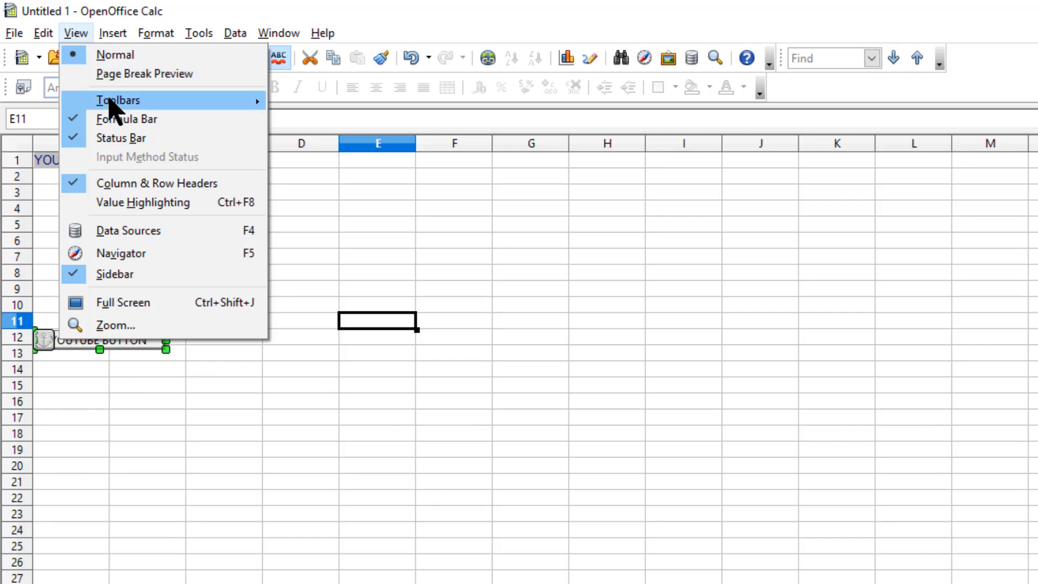
pyautogui.moveTo(111, 103)
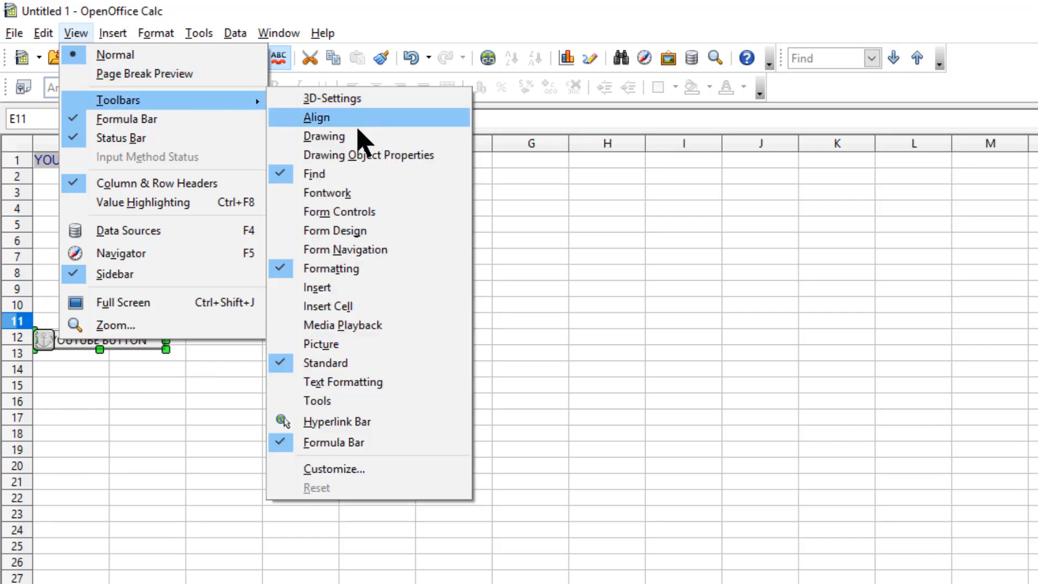
pyautogui.click(403, 223)
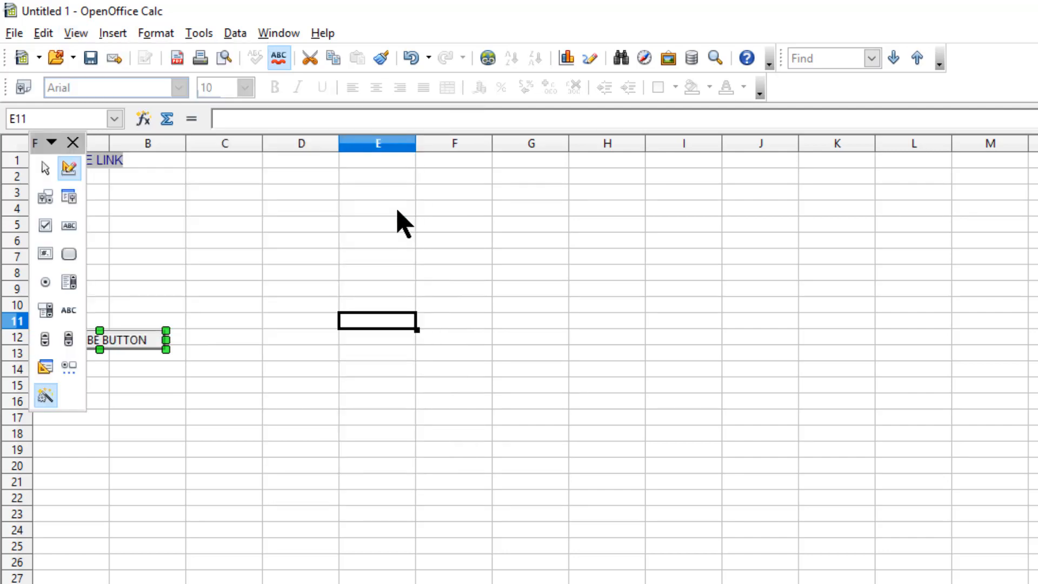
pyautogui.moveTo(50, 153); pyautogui.dragTo(921, 87)
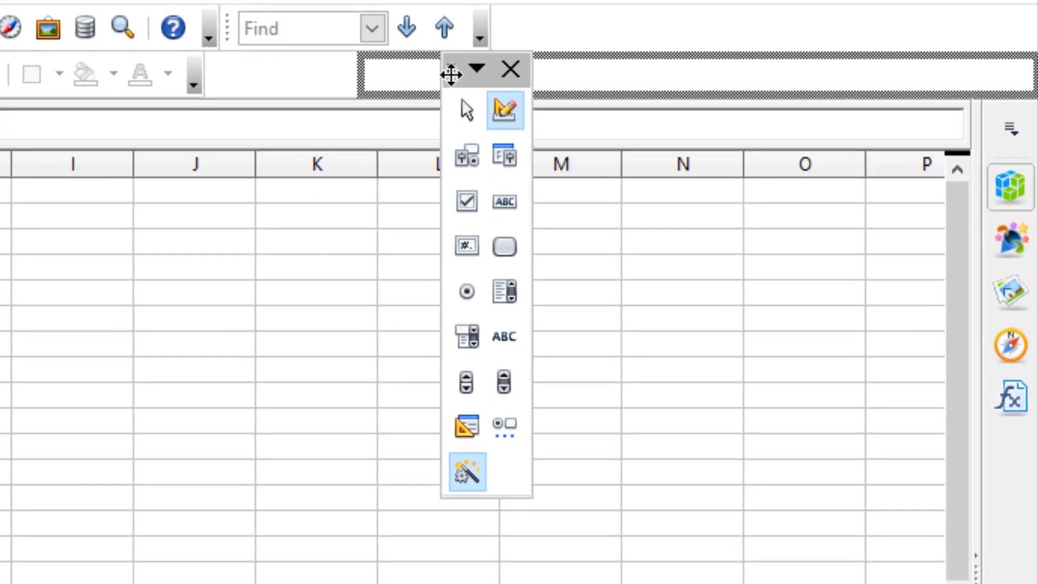
pyautogui.moveTo(451, 74); pyautogui.dragTo(449, 76)
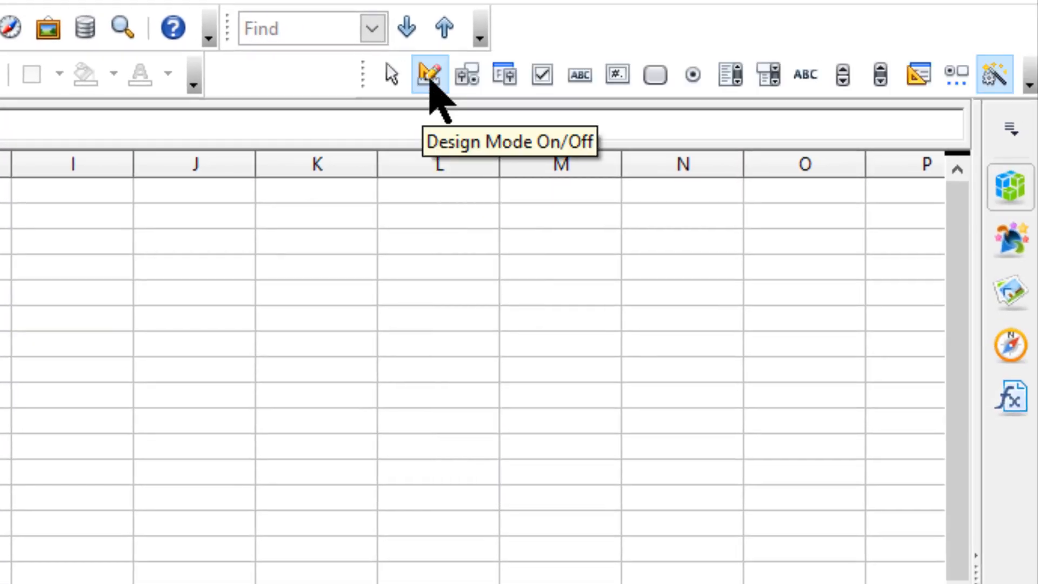
# Switch design mode off and test the YOUTUBE BUTTON hyperlink
pyautogui.click(430, 79)
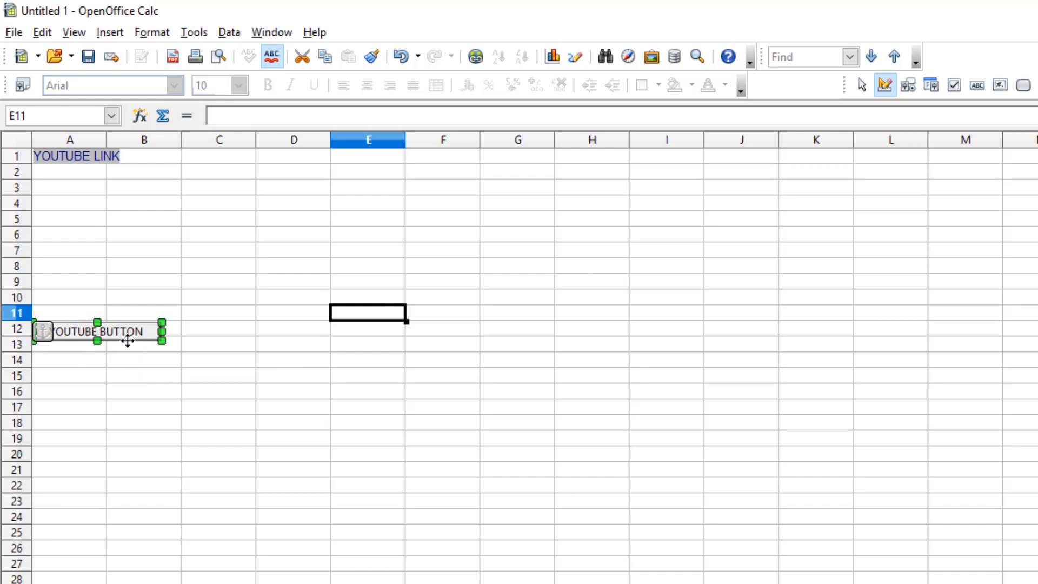
pyautogui.click(884, 85)
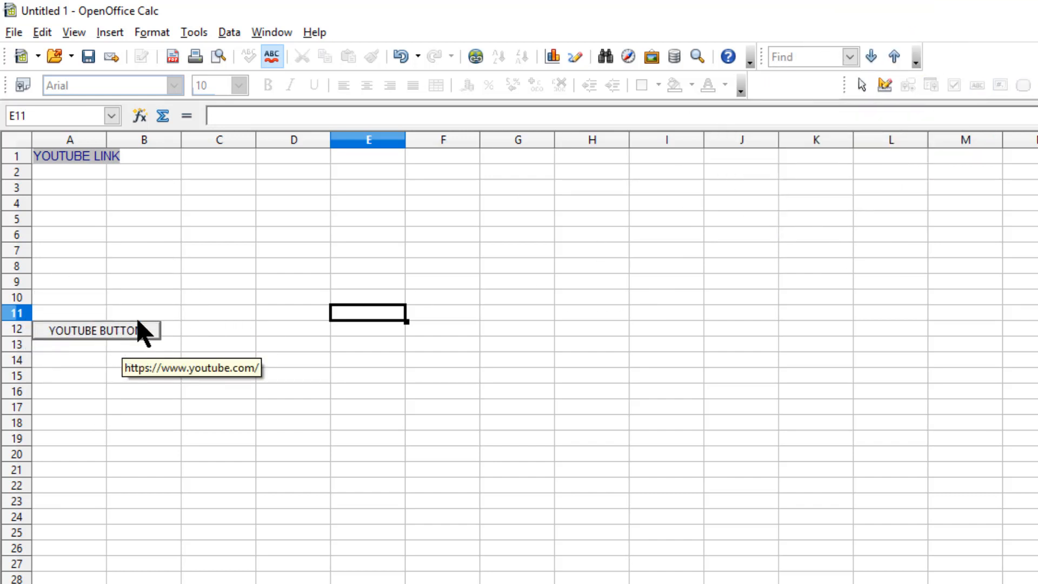
pyautogui.click(98, 334)
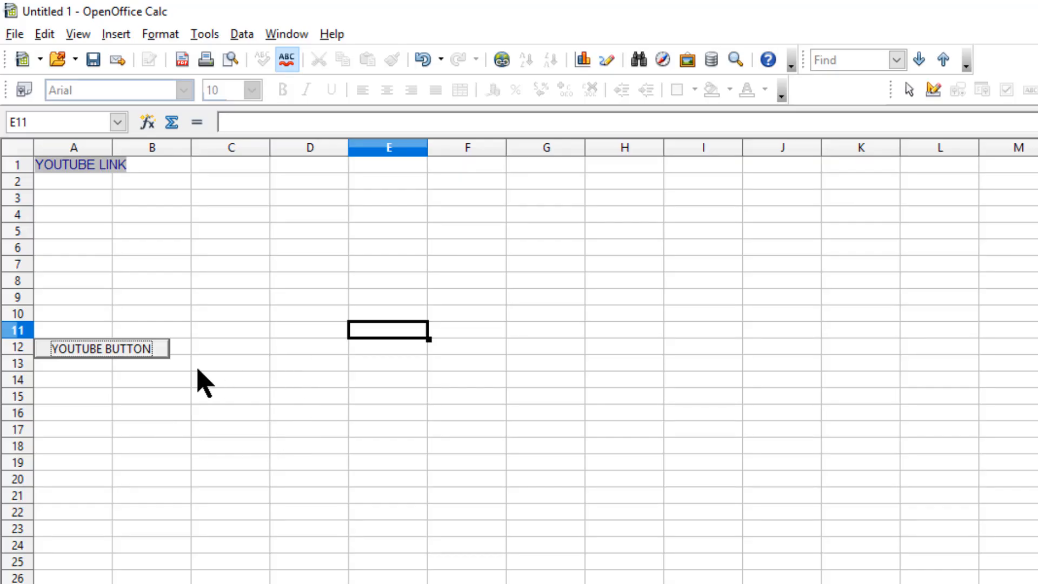
# In design mode, enlarge the YOUTUBE BUTTON and move it over columns K to M, and close the Form Controls toolbar
pyautogui.click(934, 90)
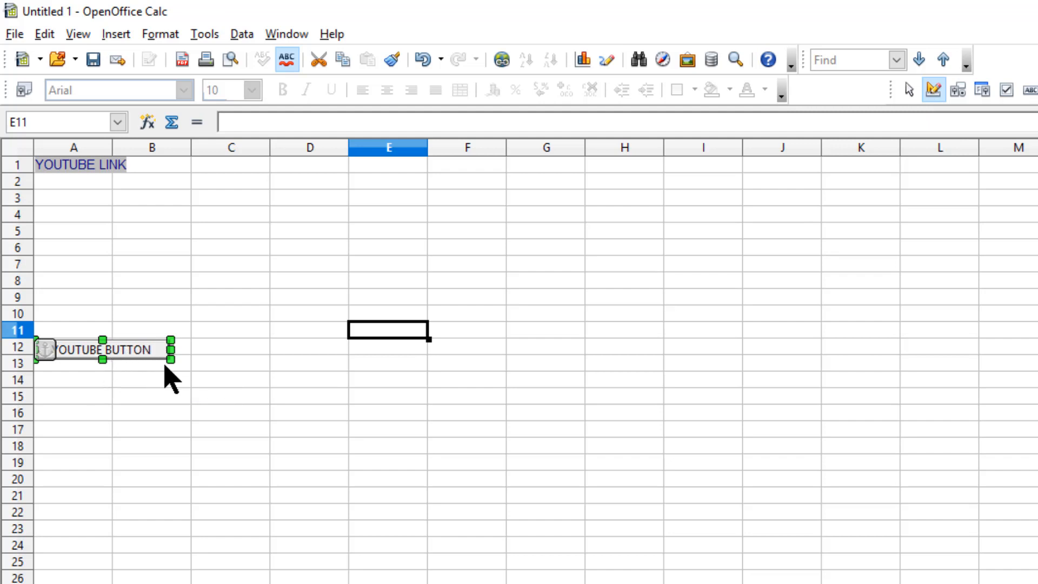
pyautogui.moveTo(170, 359); pyautogui.dragTo(1013, 375)
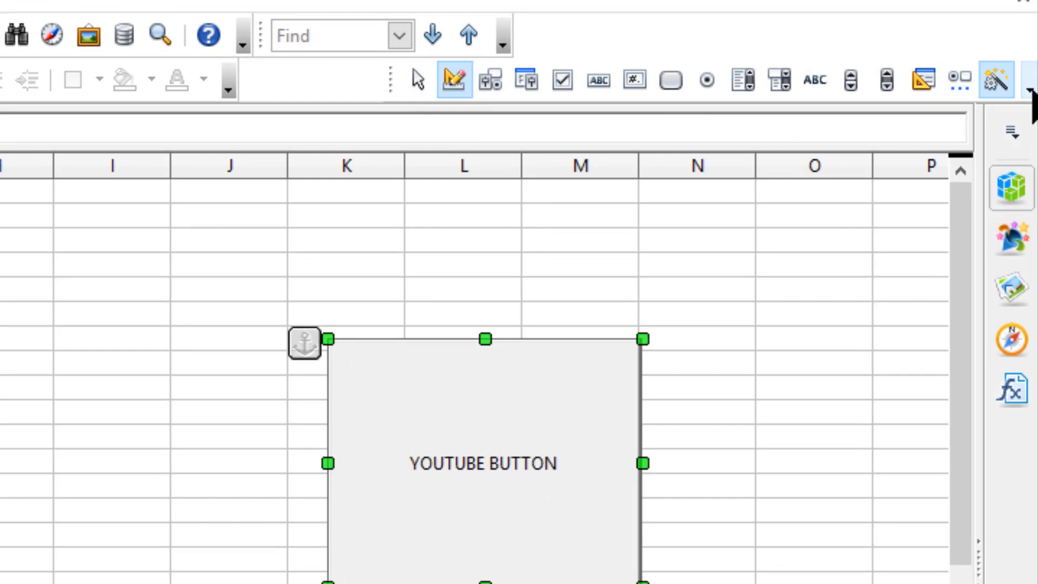
pyautogui.click(1030, 91)
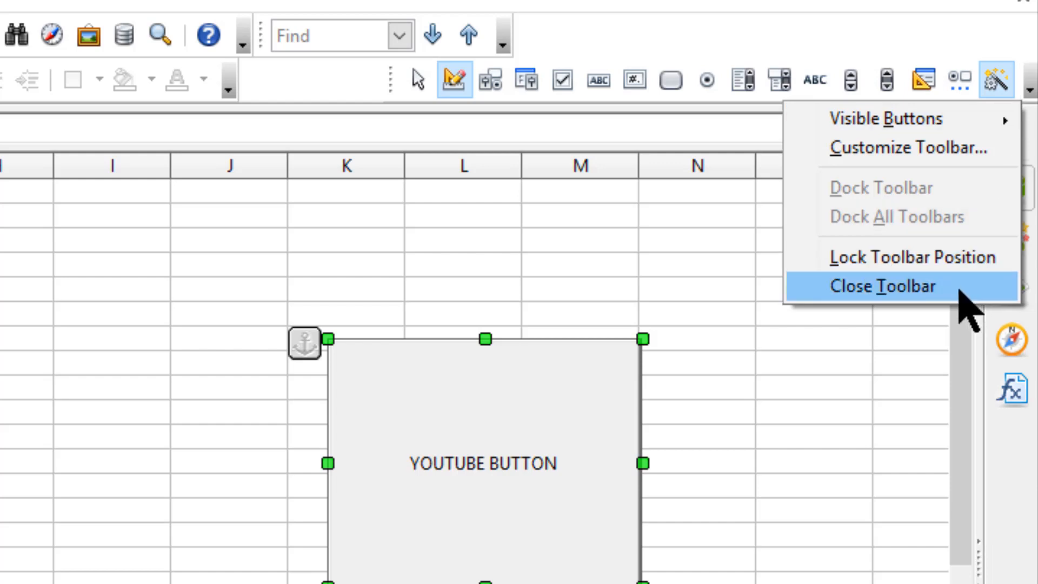
pyautogui.click(958, 295)
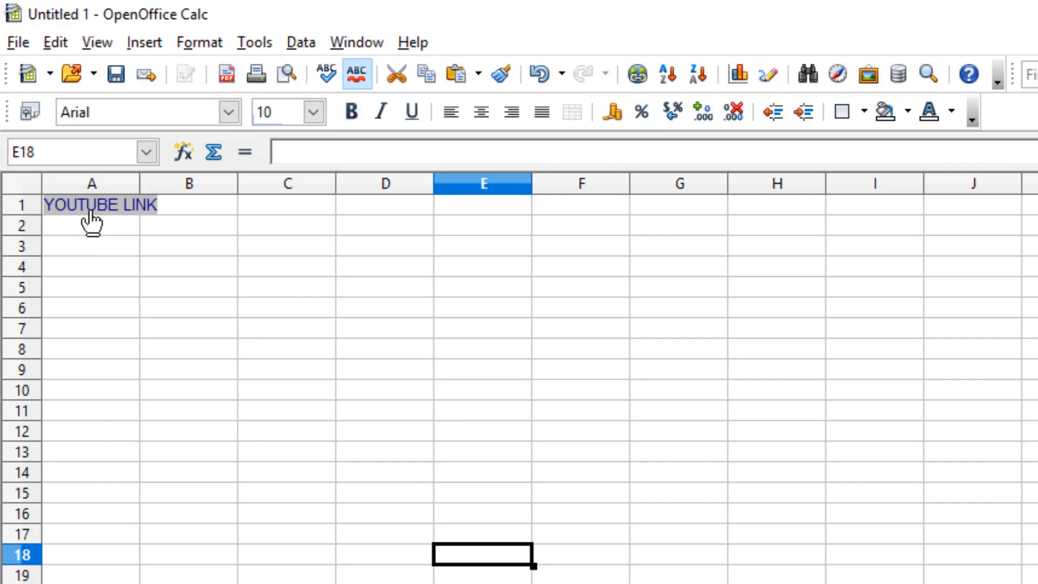
# Check the YOUTUBE LINK hyperlink's target and make its cell A1 the active cell without following the link
pyautogui.moveTo(144, 206)
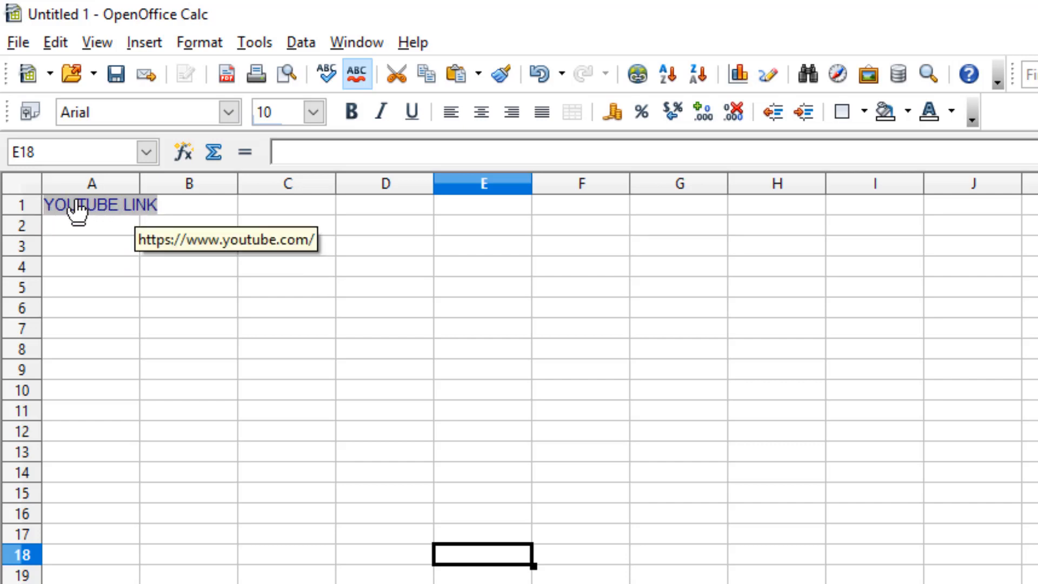
pyautogui.click(113, 214)
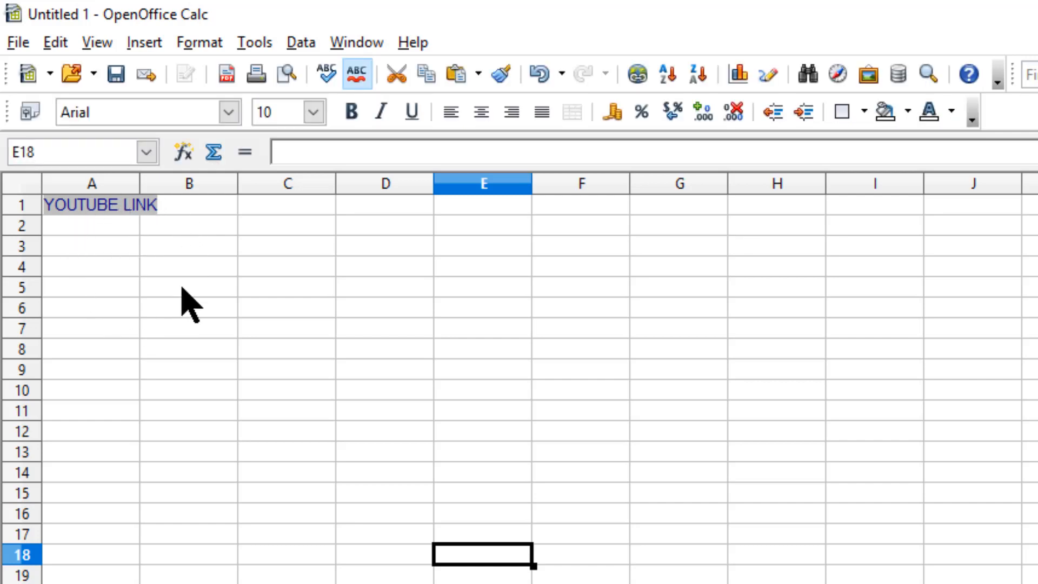
pyautogui.click(181, 230)
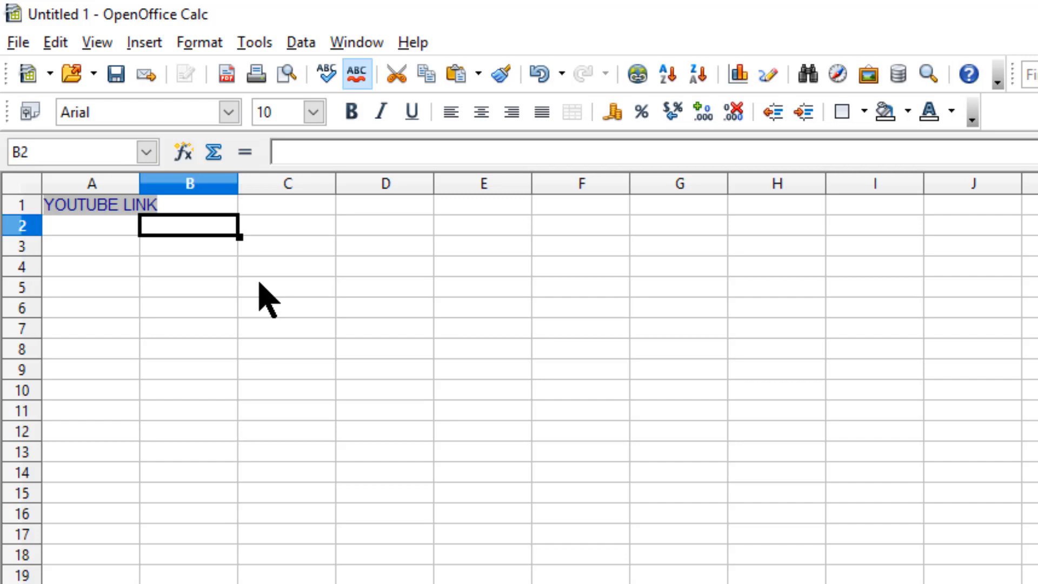
pyautogui.press('Up')
pyautogui.press('Left')
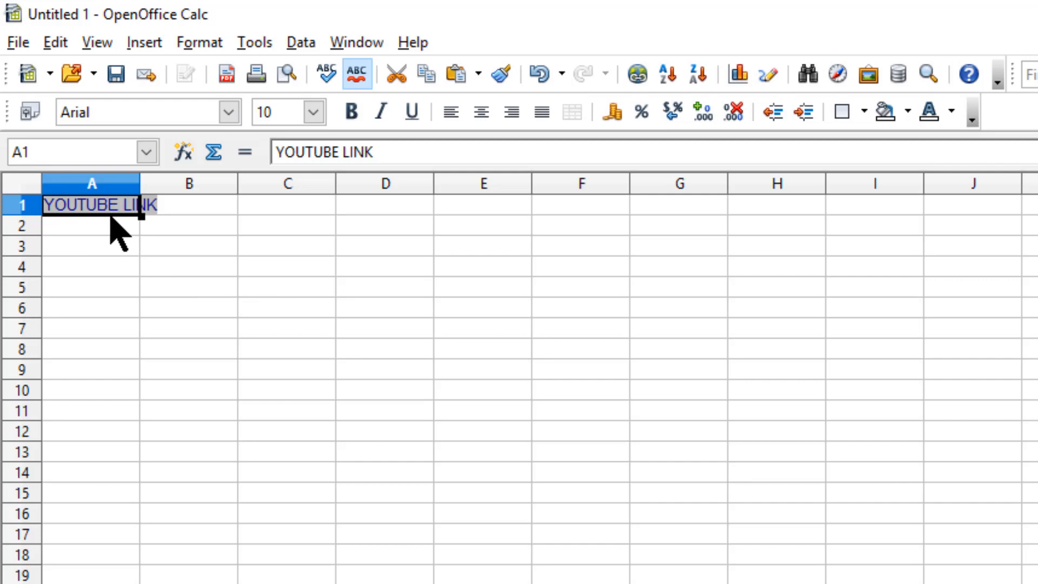
pyautogui.moveTo(107, 214)
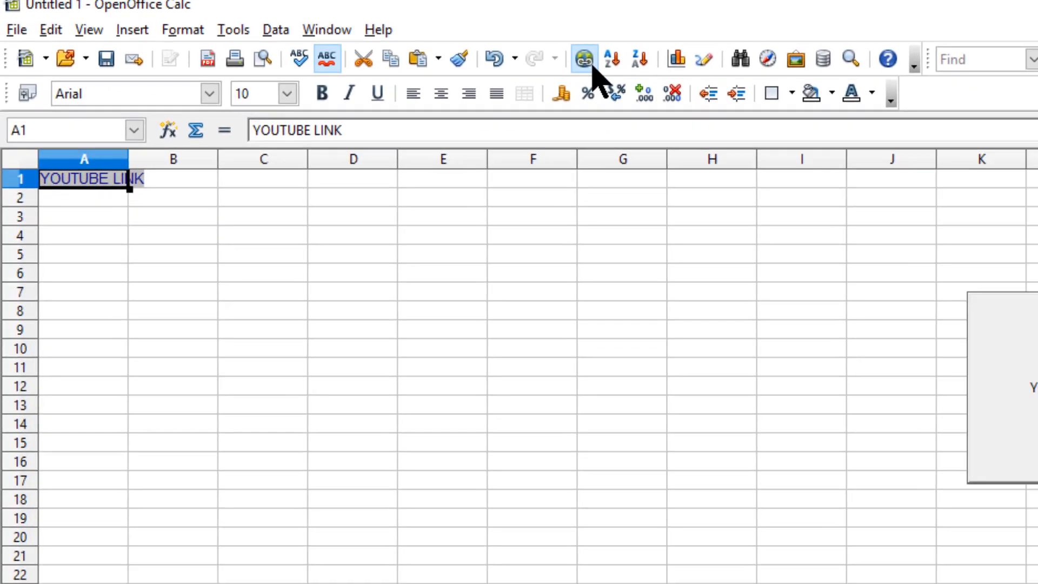
pyautogui.click(643, 77)
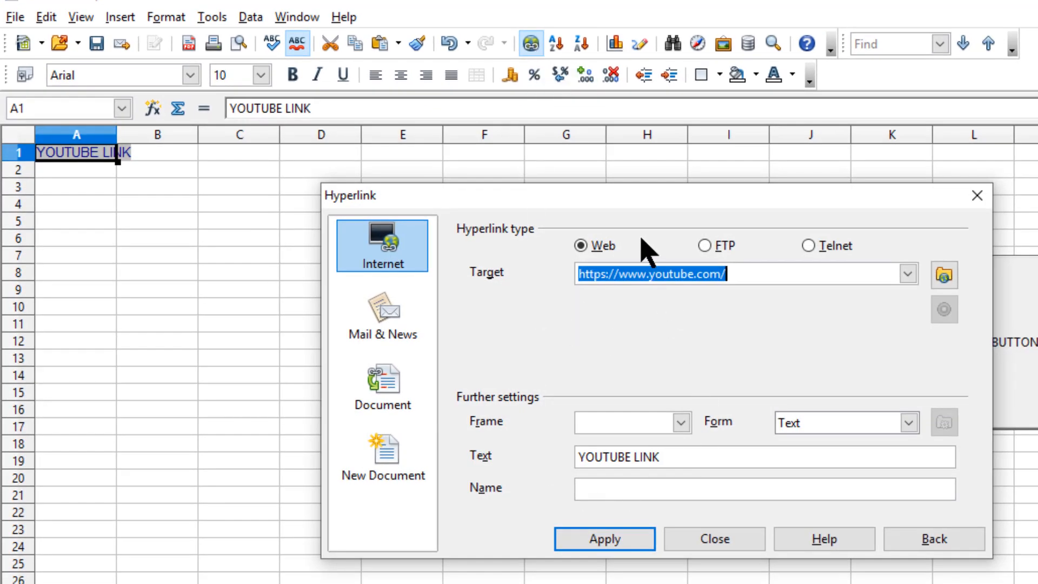
pyautogui.moveTo(646, 207); pyautogui.dragTo(710, 206)
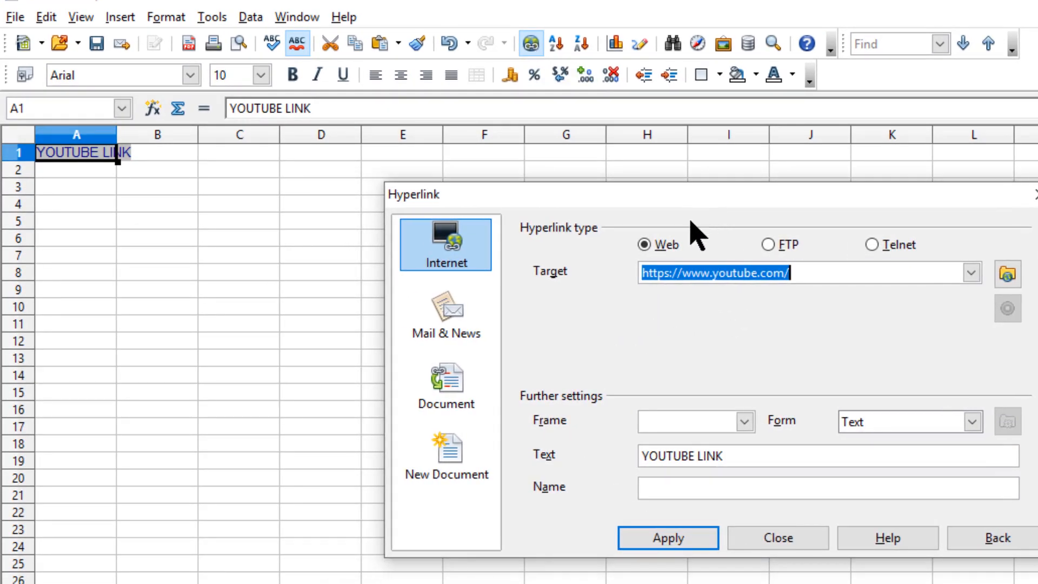
pyautogui.click(818, 272)
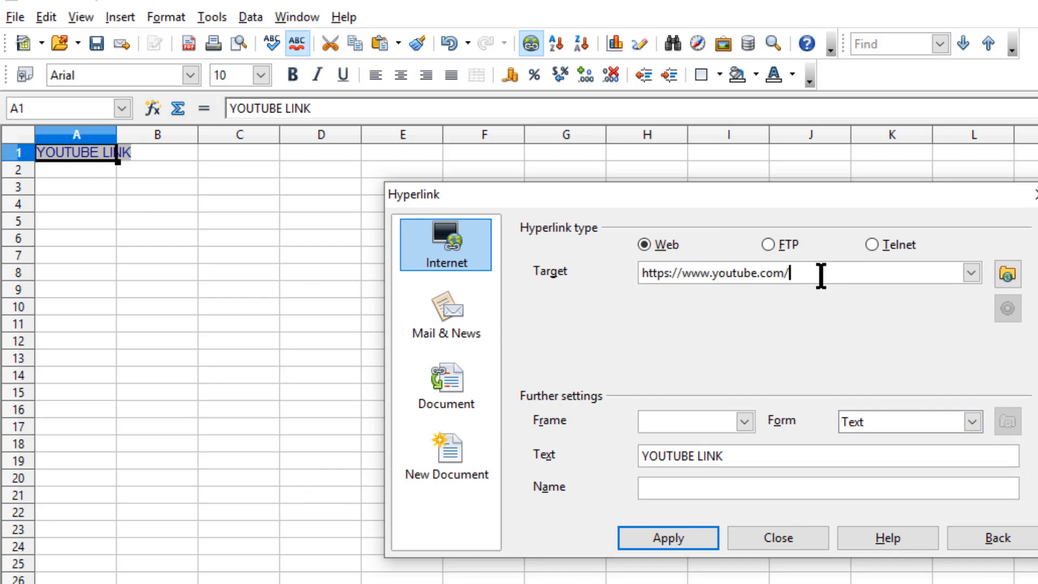
pyautogui.write('channels')
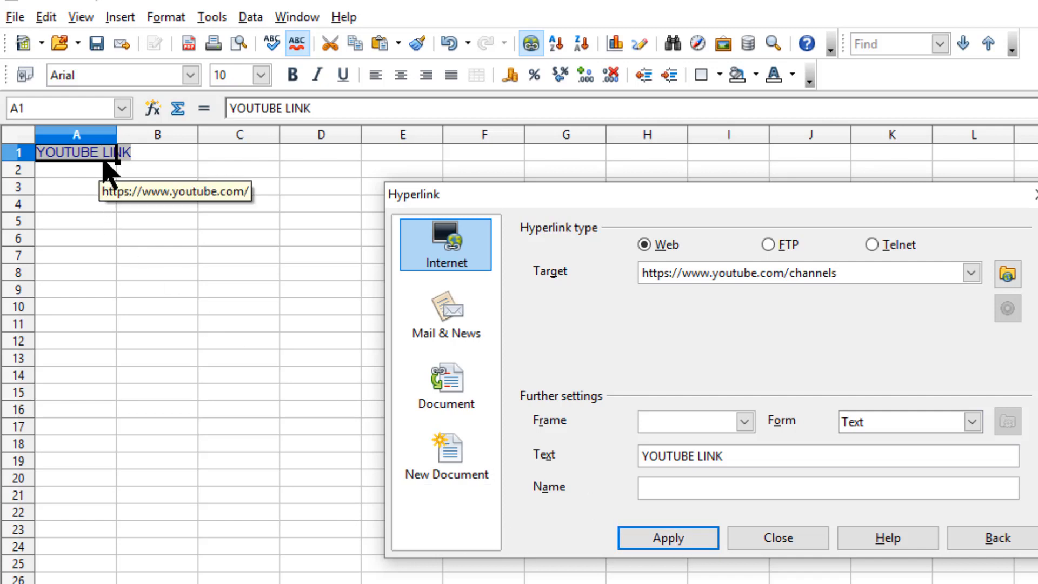
# Change the A1 hyperlink's display text to YOUTUBE CHANNEL, apply the change and close the hyperlink dialog
pyautogui.click(727, 455)
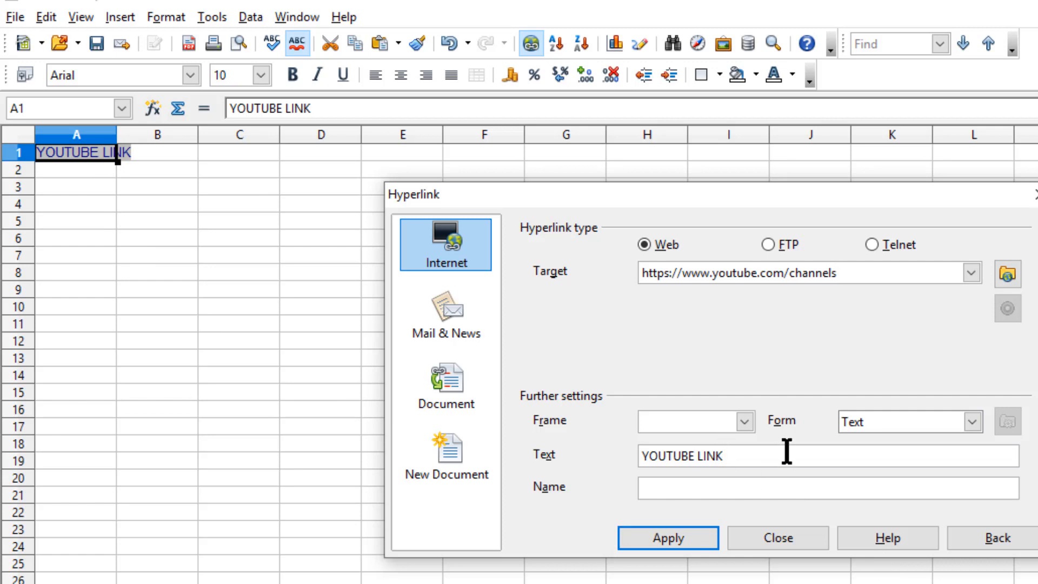
pyautogui.hotkey('ctrl', 'shift', 'Left')
pyautogui.write('CHANNEL')
pyautogui.click(657, 540)
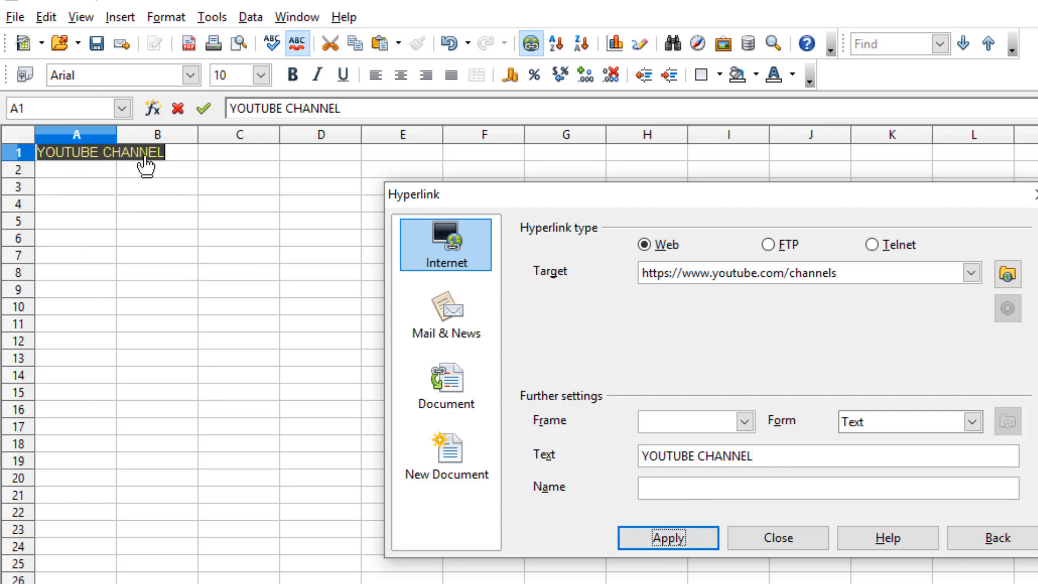
pyautogui.click(142, 221)
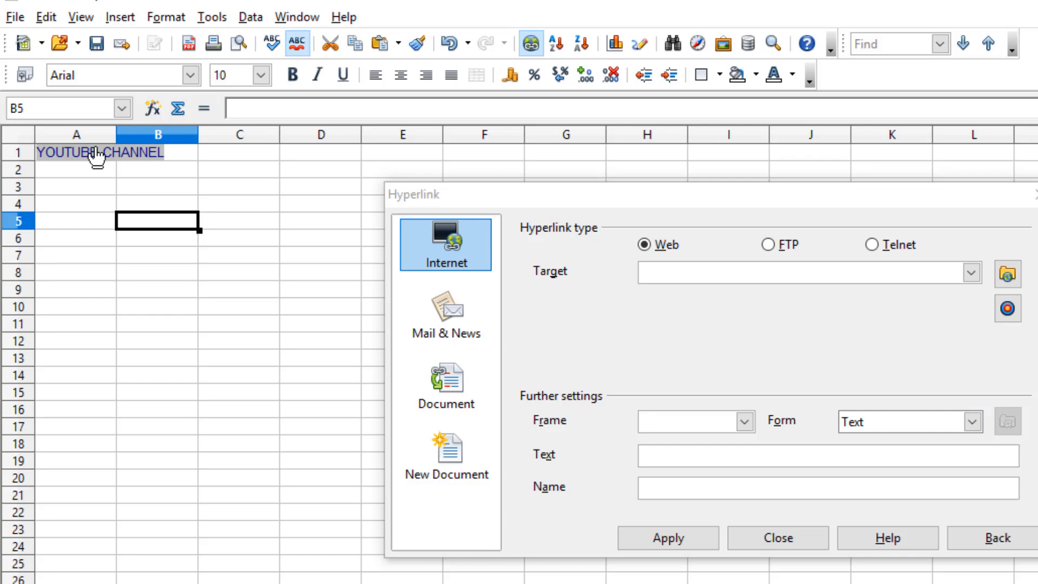
pyautogui.click(787, 545)
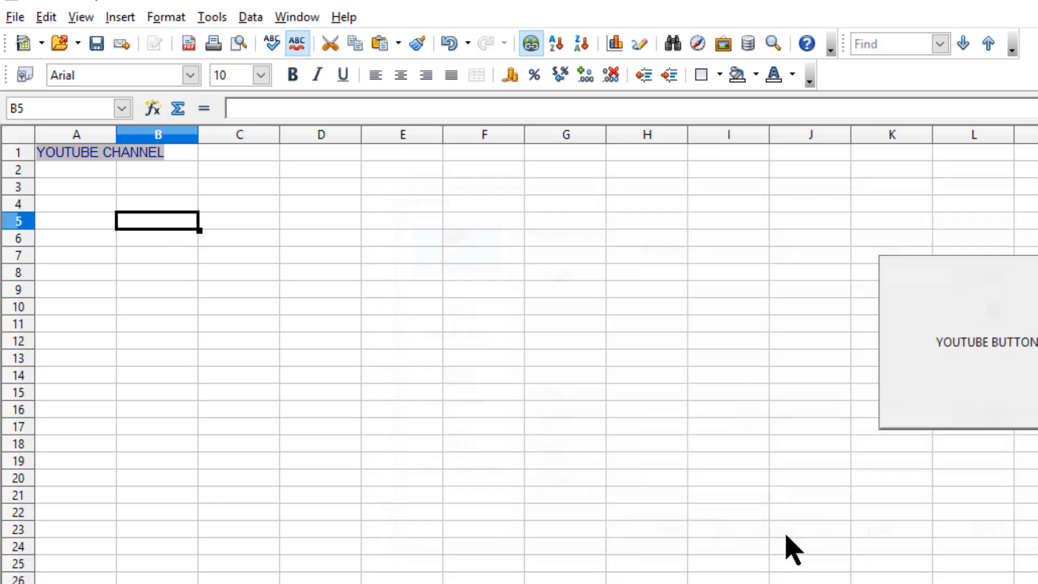
pyautogui.click(310, 445)
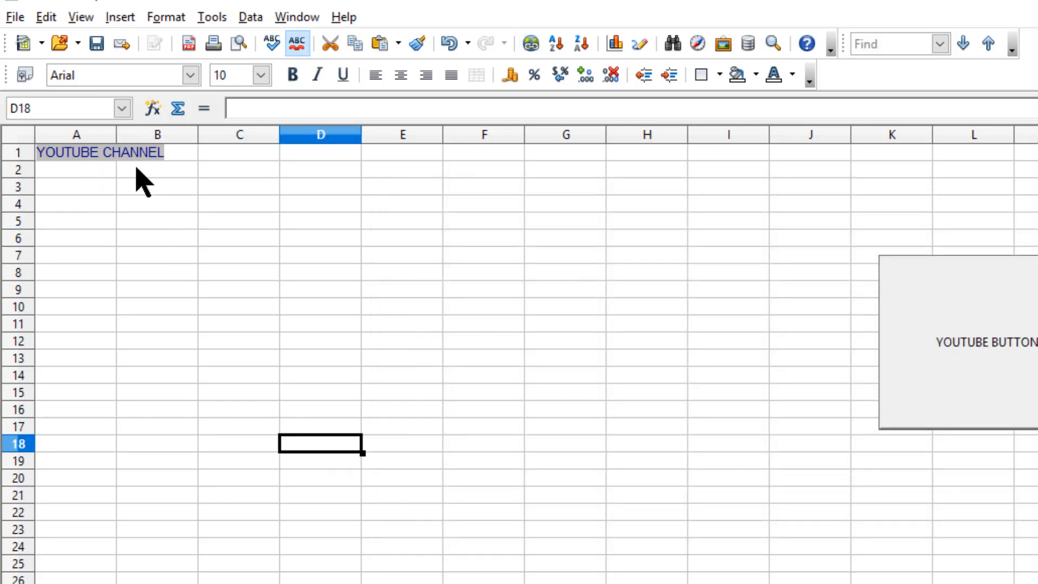
# Remove the hyperlink from cell A1 by applying Default Formatting, keeping the text YOUTUBE CHANNEL
pyautogui.click(74, 172)
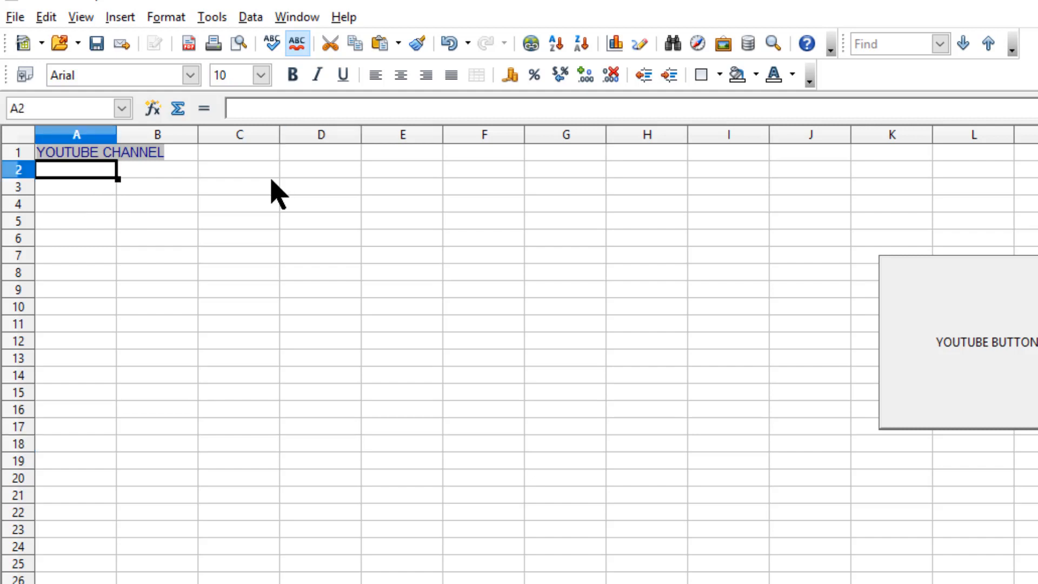
pyautogui.press('Up')
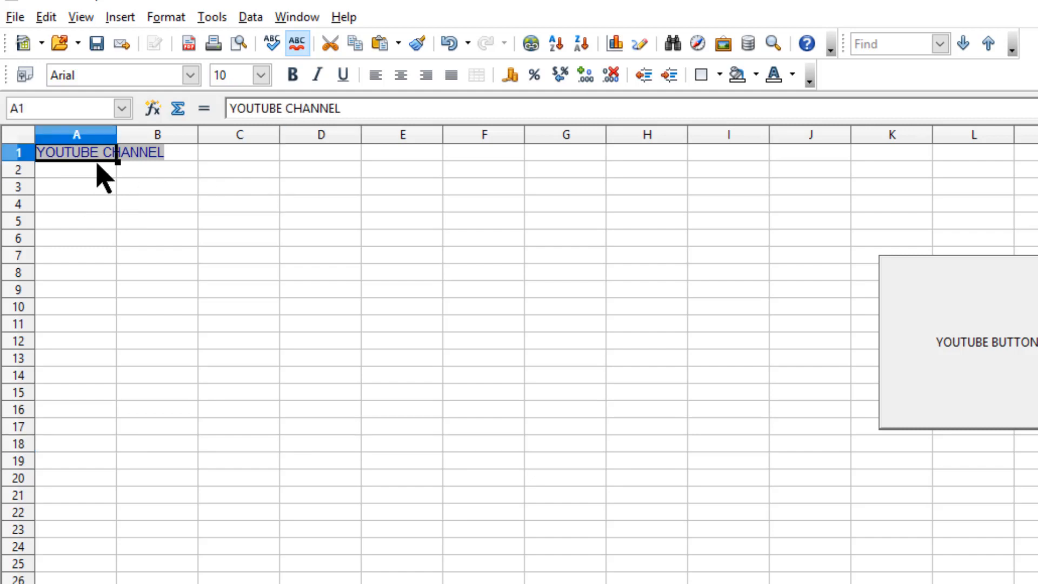
pyautogui.rightClick(77, 157)
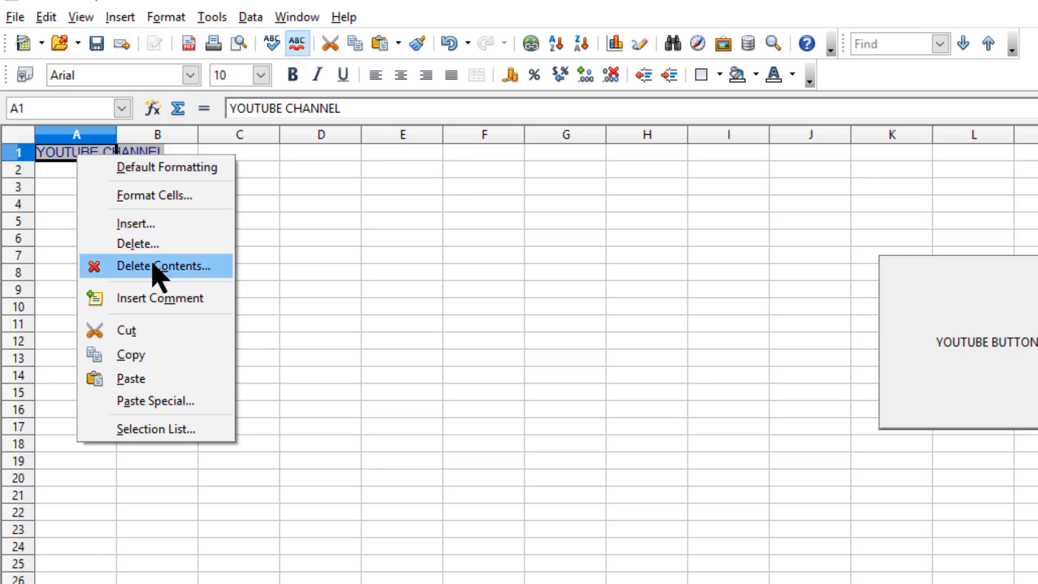
pyautogui.click(190, 167)
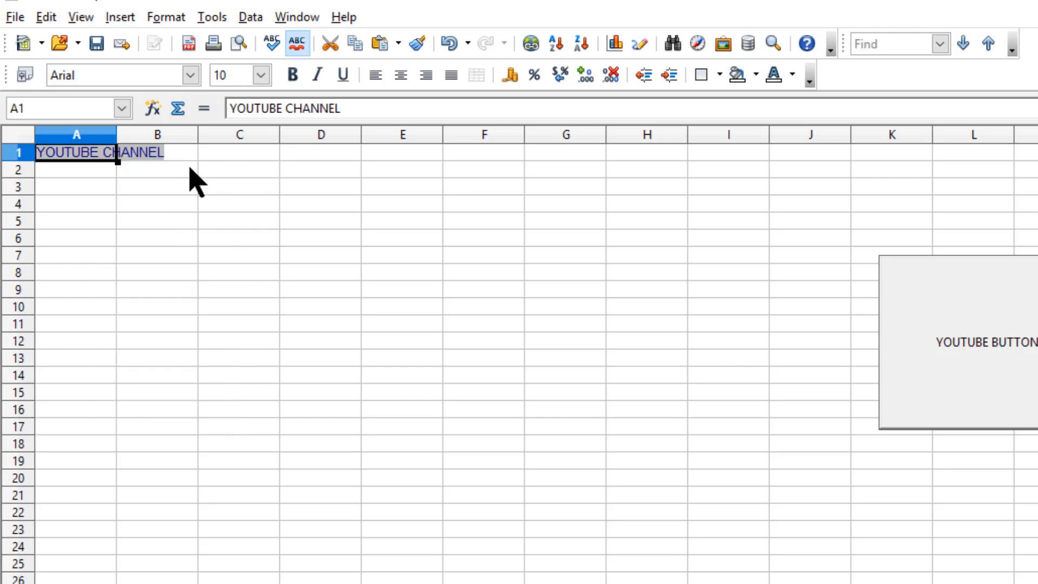
pyautogui.click(150, 205)
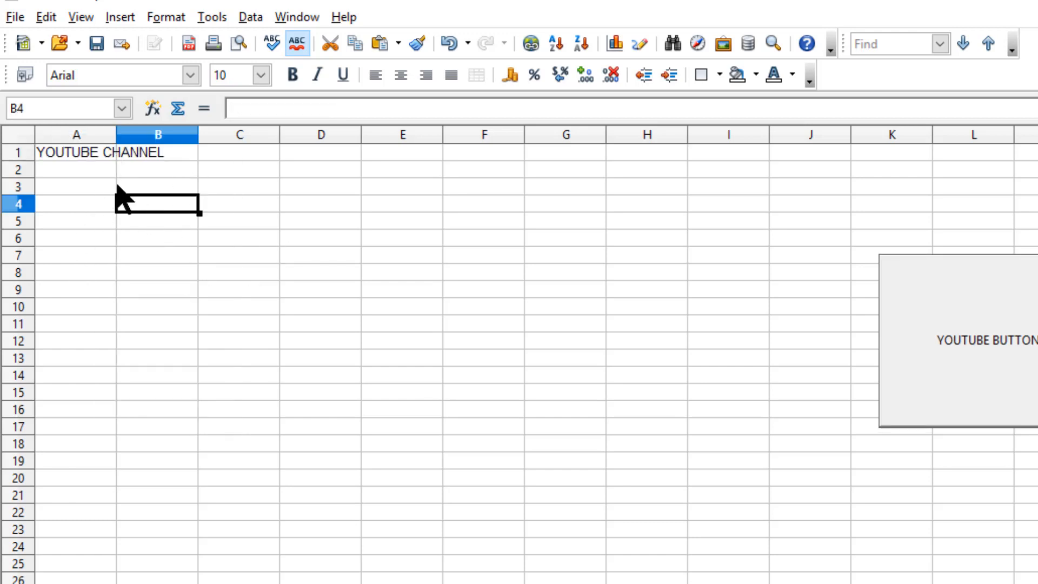
# Test whether the YOUTUBE CHANNEL text across A1 and B1 still acts as a hyperlink
pyautogui.click(80, 154)
pyautogui.click(154, 156)
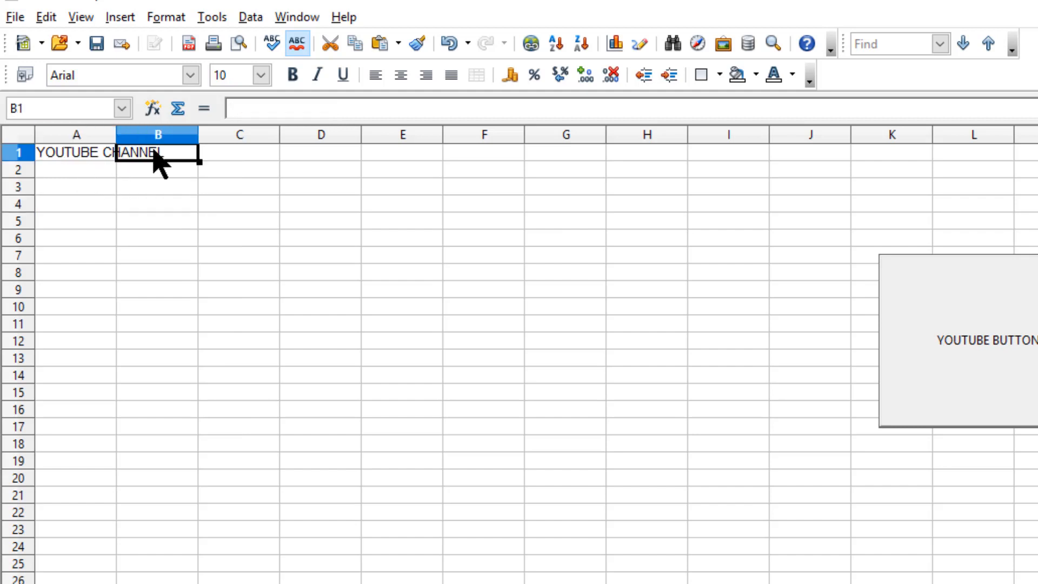
pyautogui.click(75, 154)
pyautogui.click(155, 158)
pyautogui.click(76, 157)
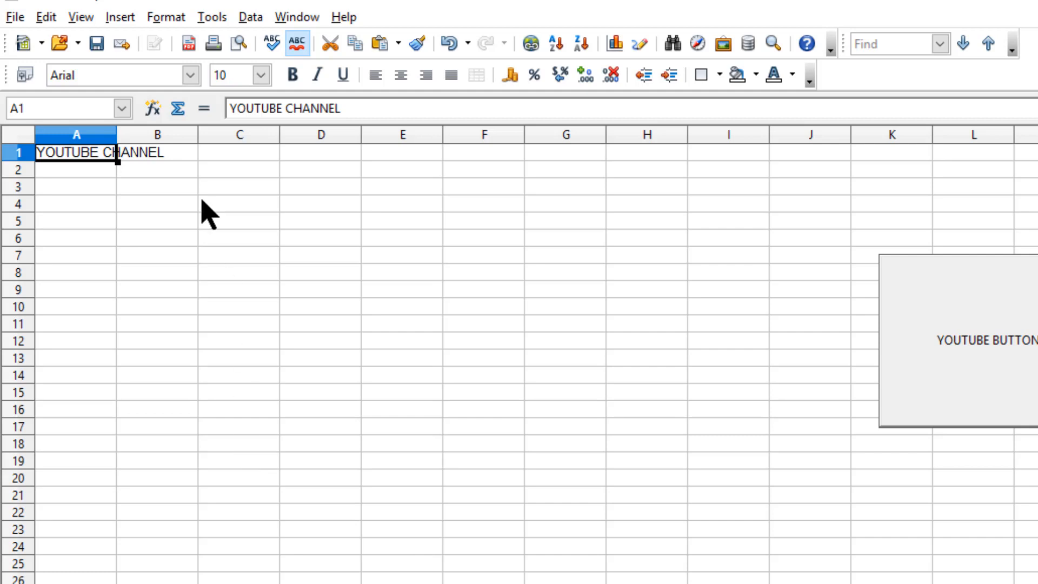
# Start a link to external data at A1 and choose the data file on the Desktop as its source
pyautogui.click(120, 16)
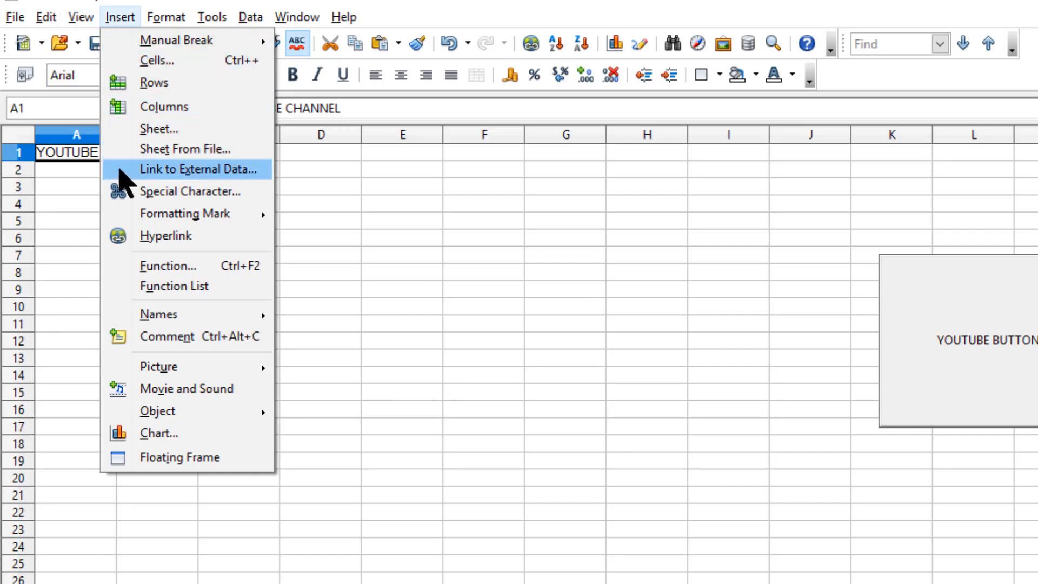
pyautogui.click(135, 171)
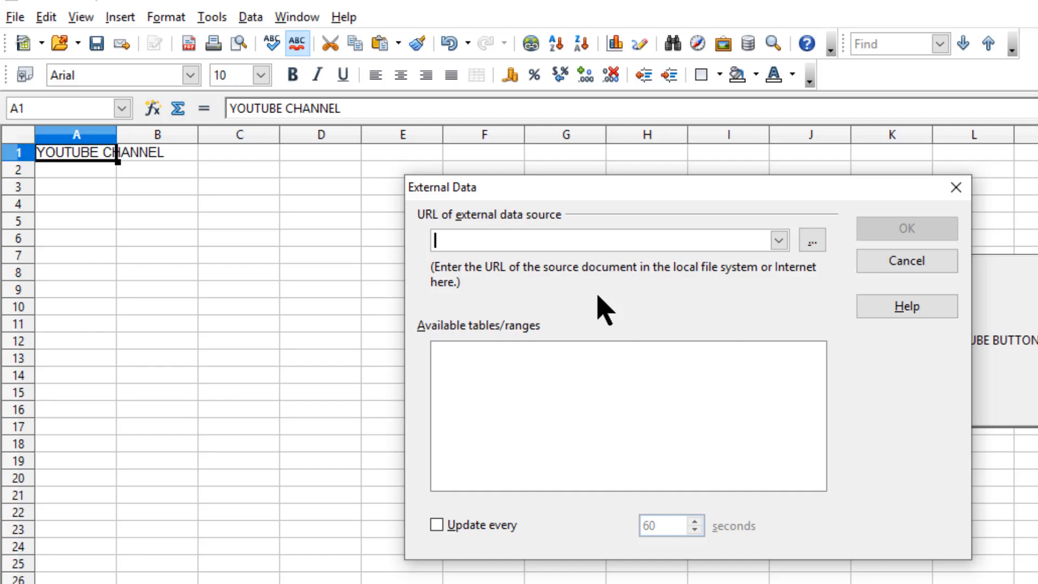
pyautogui.click(778, 240)
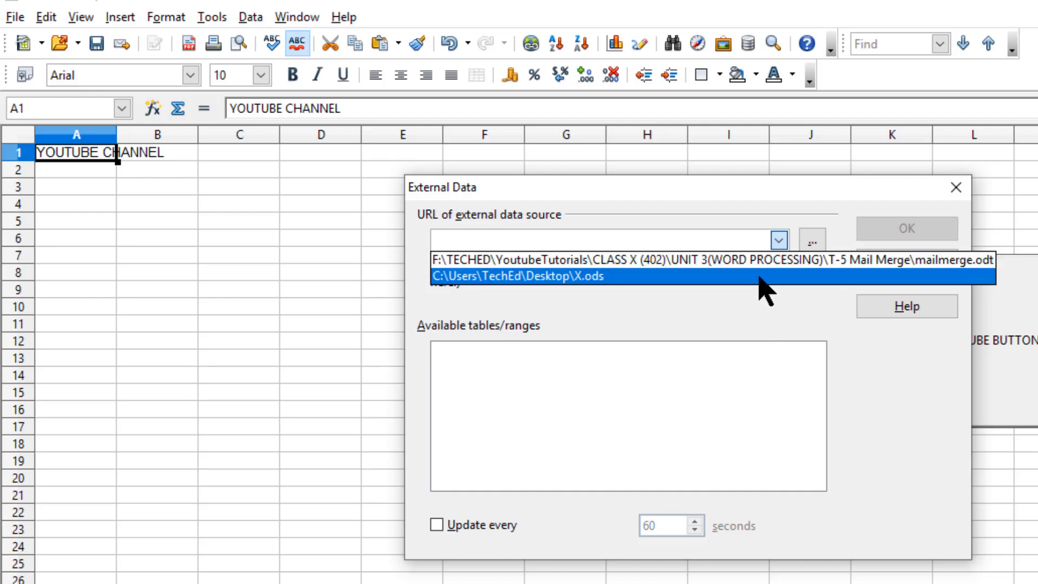
pyautogui.click(757, 314)
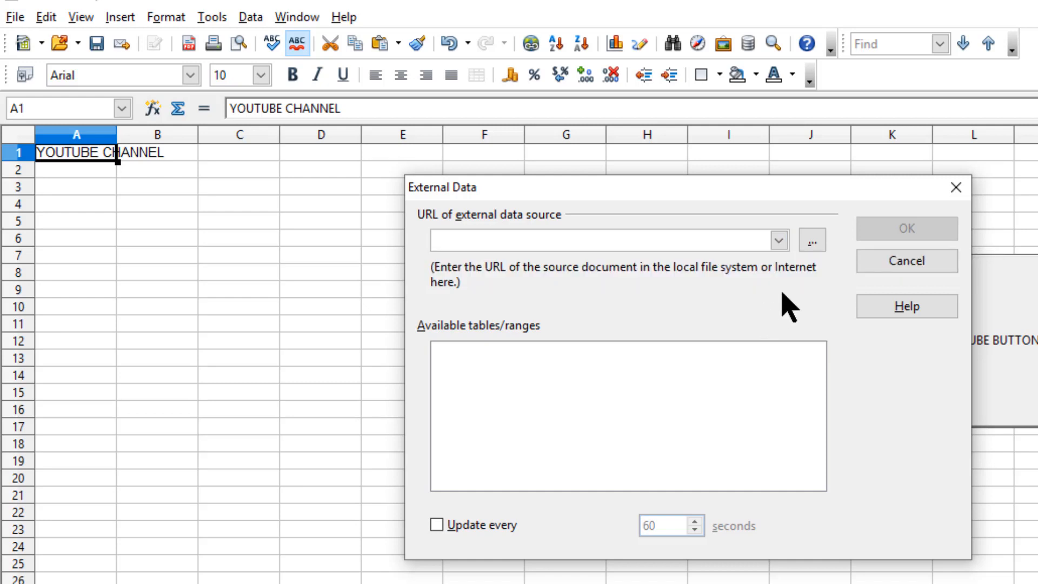
pyautogui.click(813, 243)
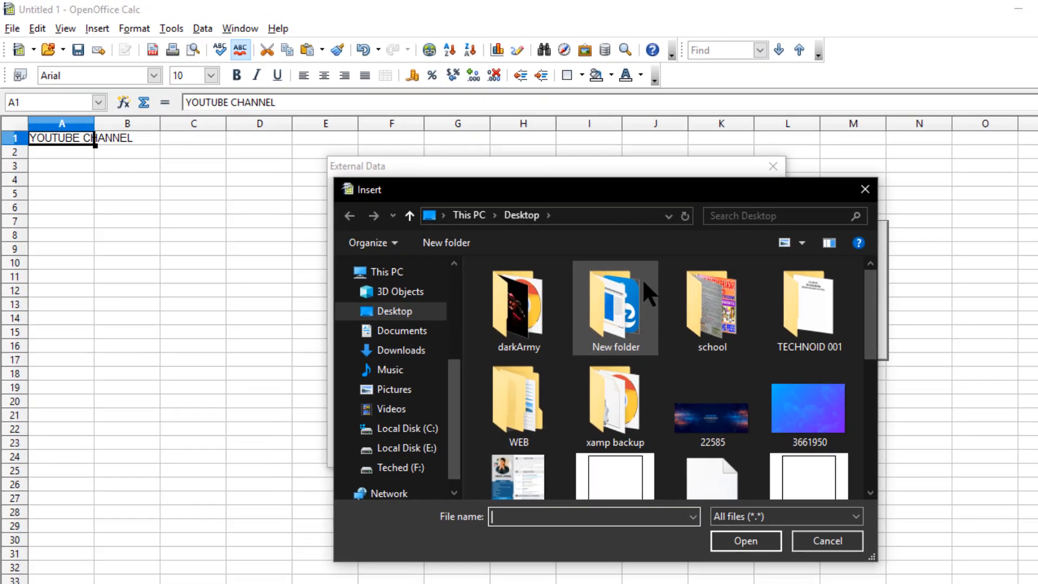
pyautogui.scroll(-5, 797, 330)
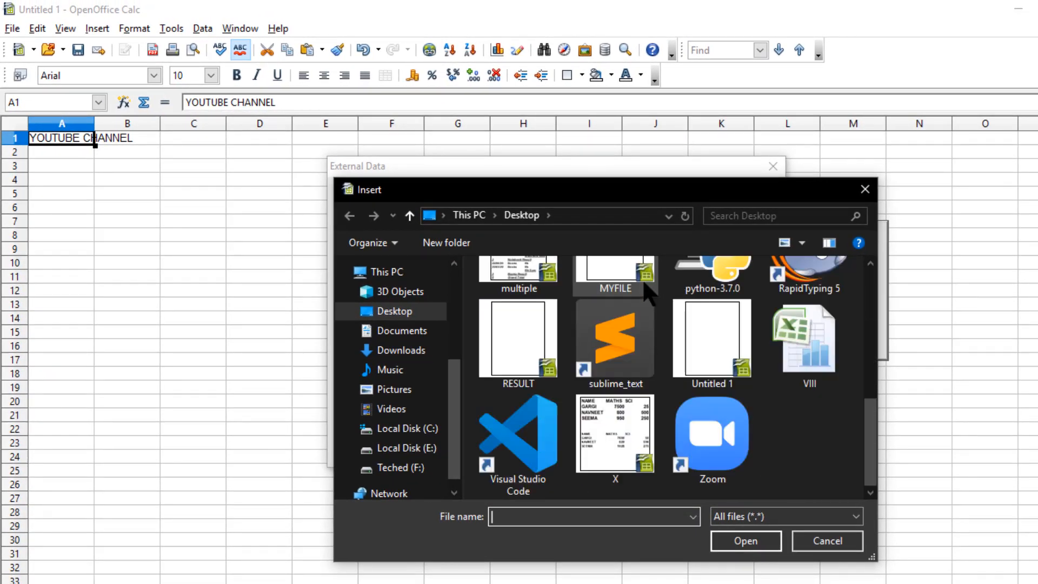
pyautogui.scroll(3, 781, 439)
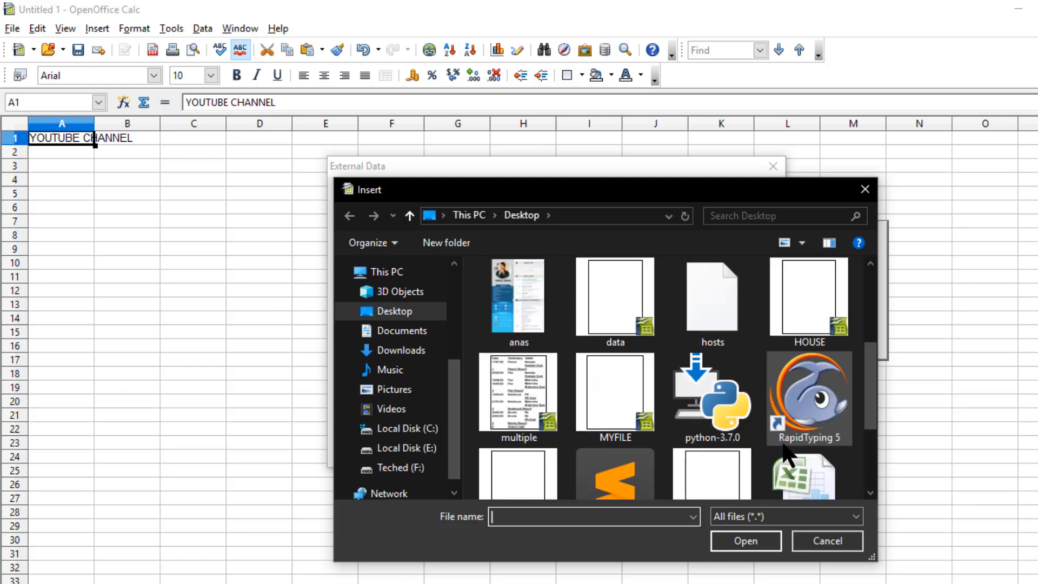
pyautogui.click(631, 304)
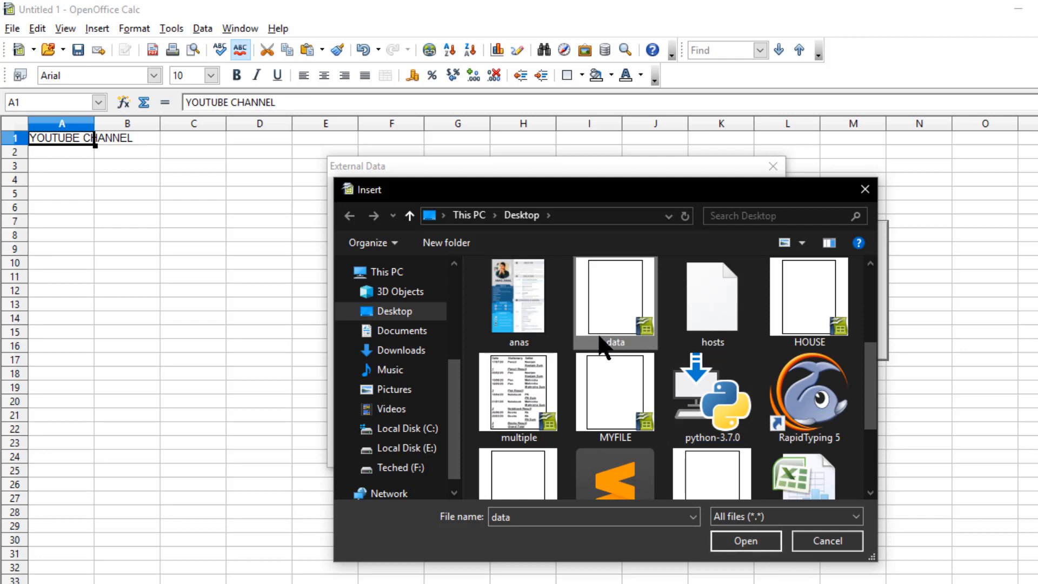
pyautogui.click(755, 547)
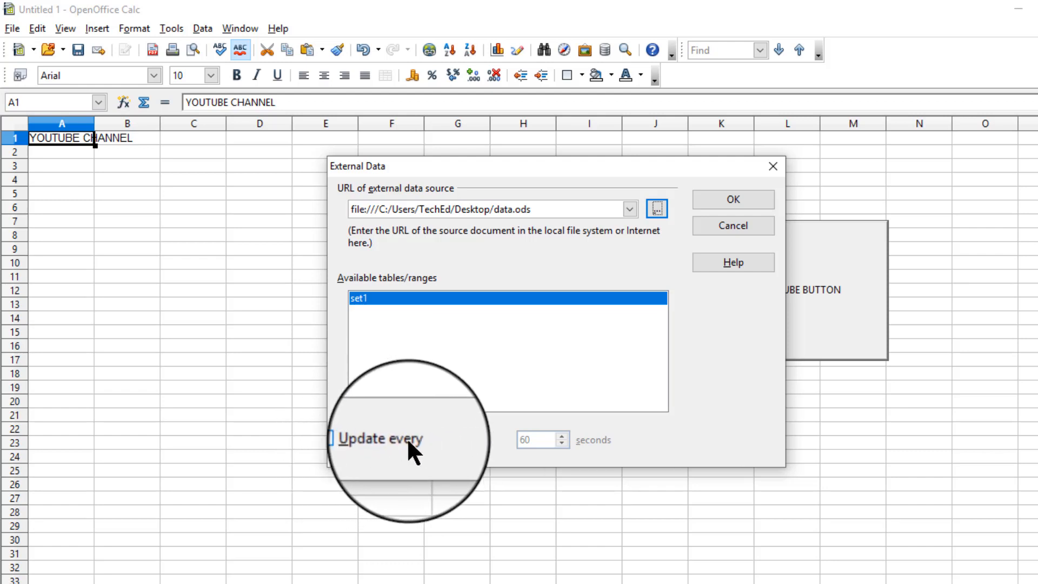
# Have the set1 range update every 5 seconds, insert the external data link and agree to update all links
pyautogui.click(352, 439)
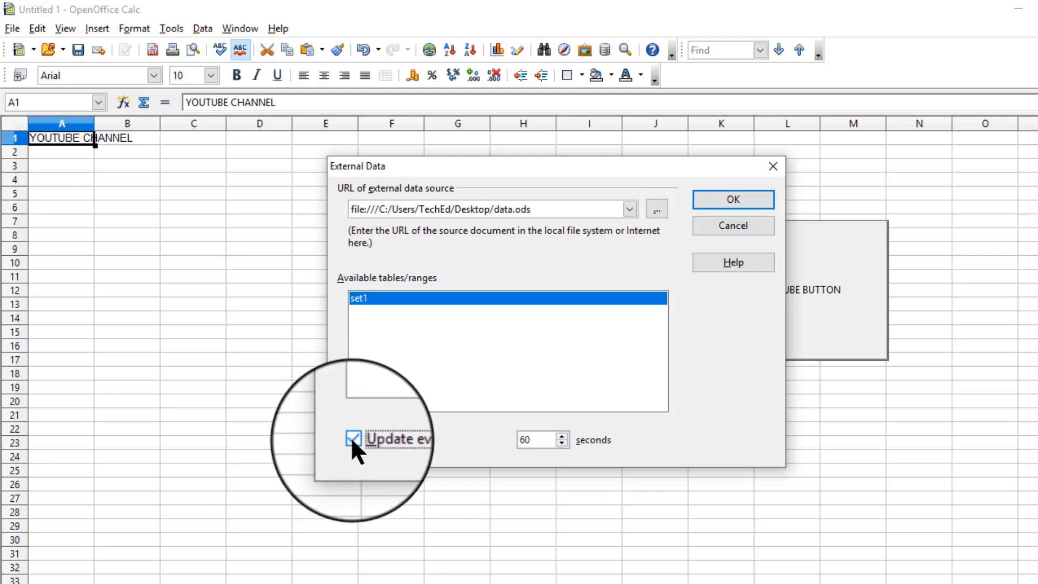
pyautogui.click(547, 440)
pyautogui.press('BackSpace')
pyautogui.press('BackSpace')
pyautogui.write('5')
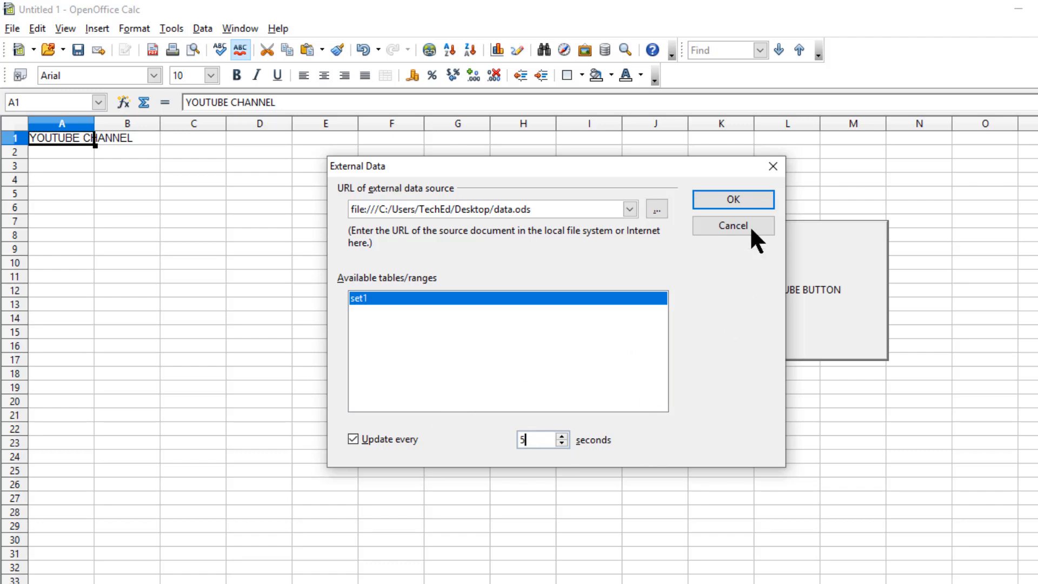
pyautogui.click(741, 198)
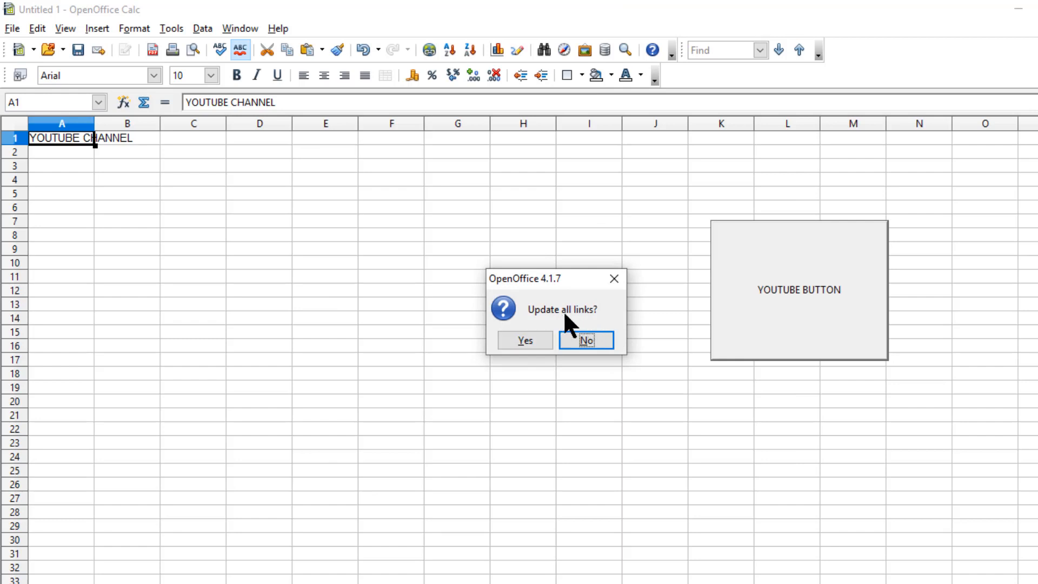
pyautogui.click(512, 340)
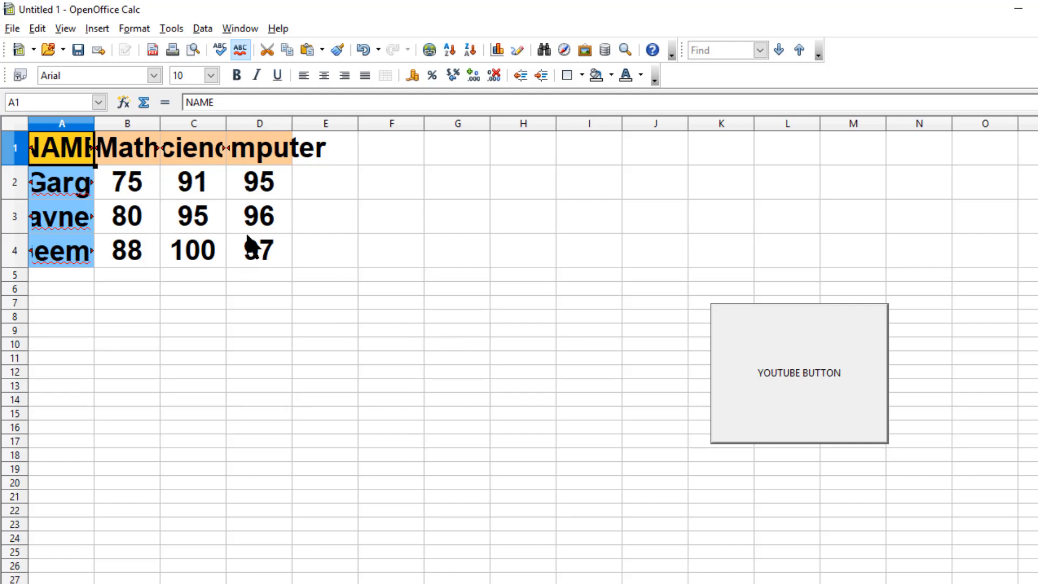
# Fit the widths of columns A to D to their contents
pyautogui.doubleClick(94, 122)
pyautogui.moveTo(212, 123); pyautogui.dragTo(212, 122)
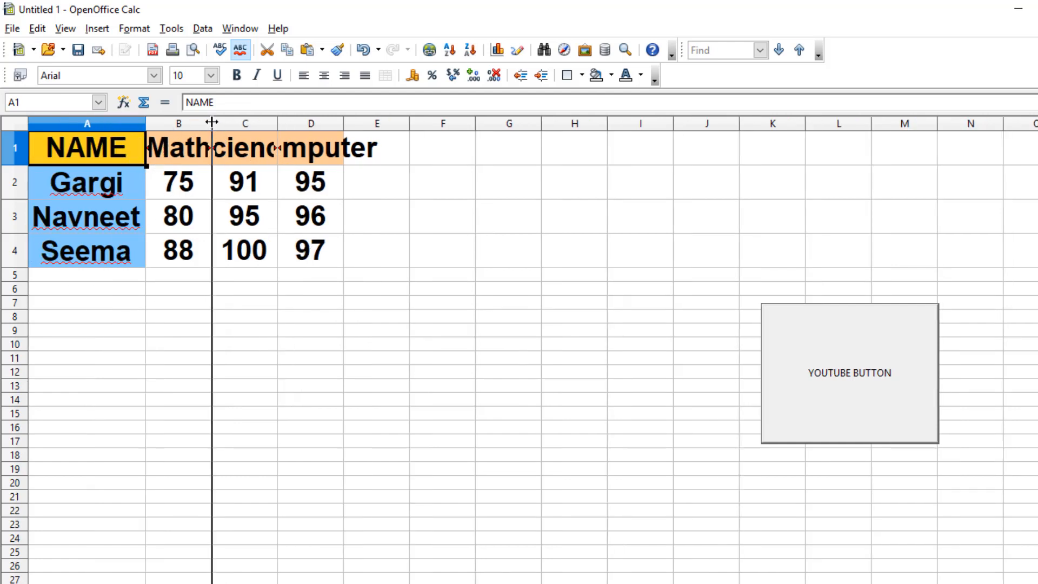
pyautogui.doubleClick(212, 122)
pyautogui.doubleClick(286, 122)
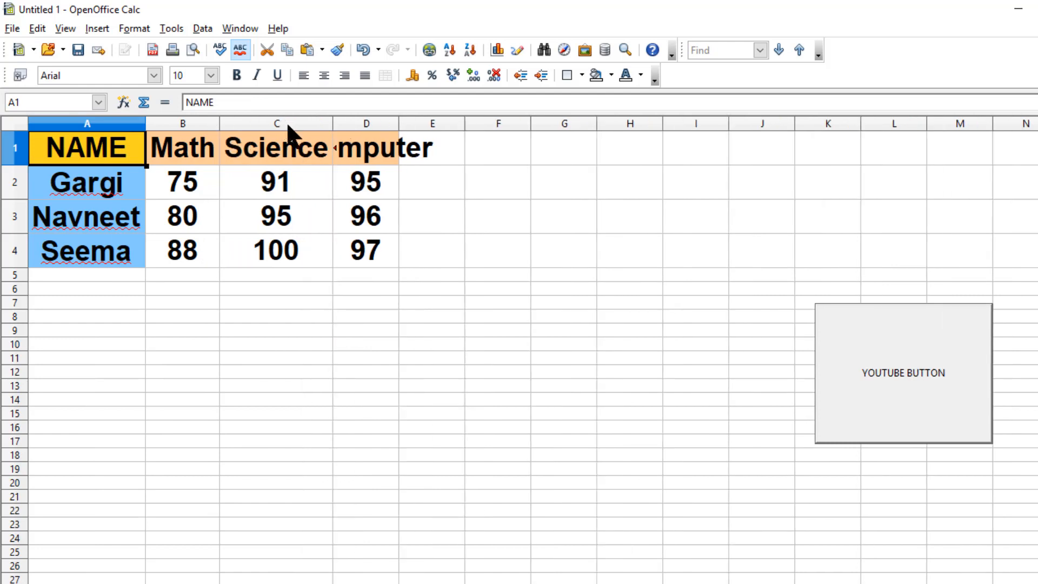
pyautogui.doubleClick(398, 123)
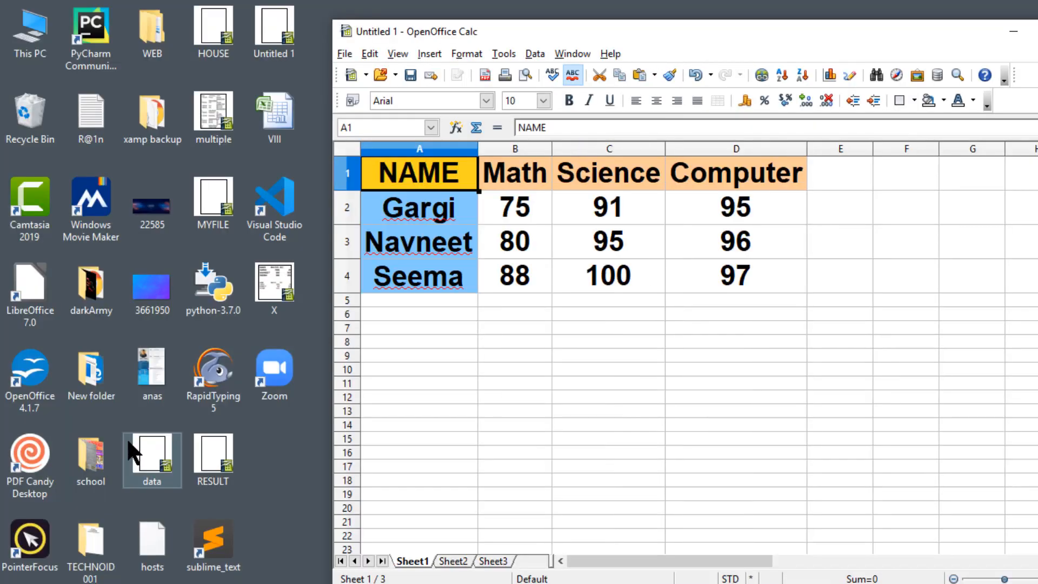
# Open the data file from the Desktop, set the Math mark in its cell G10 to 100 and save it
pyautogui.click(160, 457)
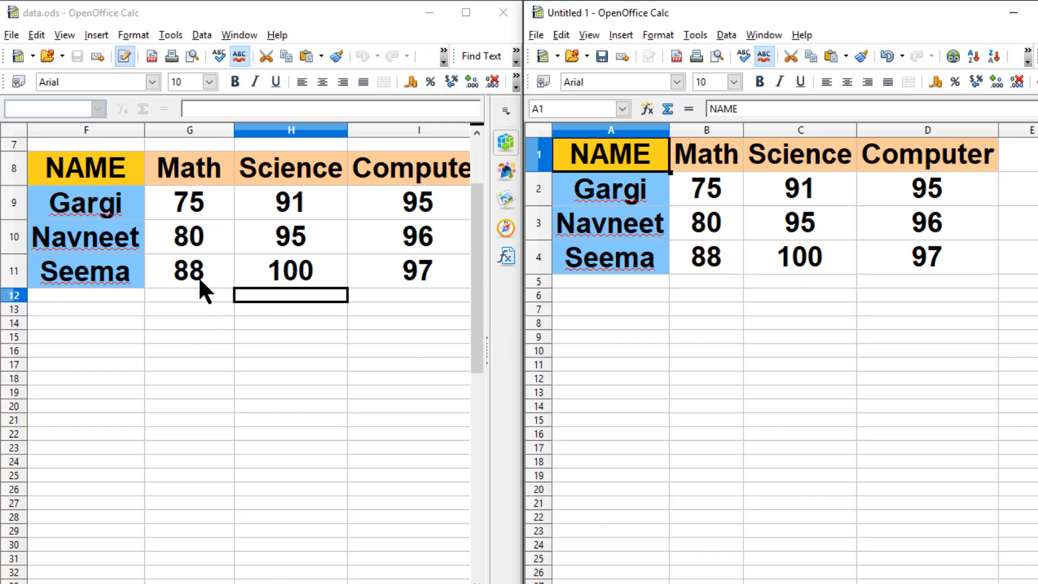
pyautogui.doubleClick(204, 237)
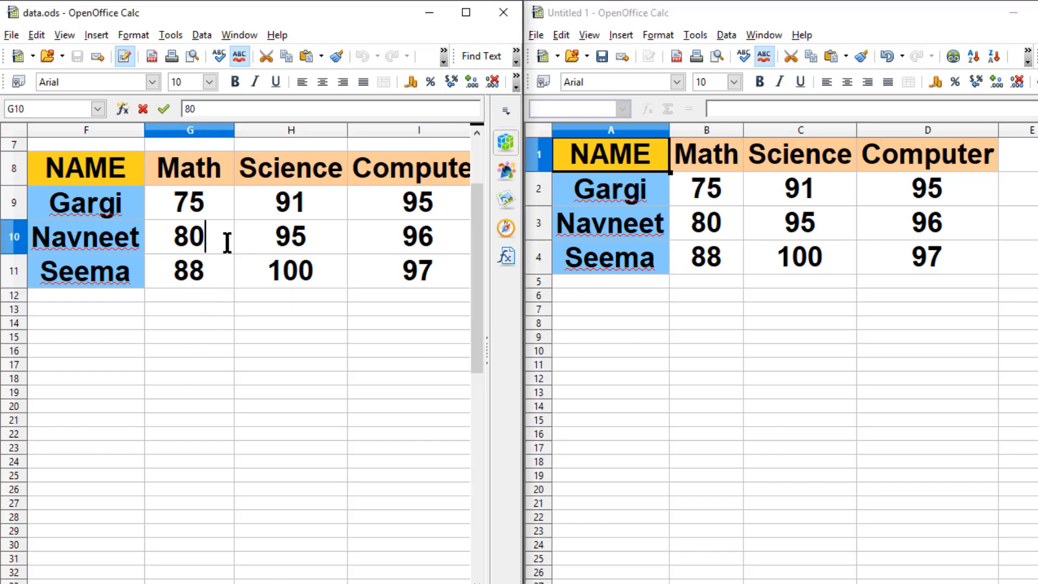
pyautogui.press('BackSpace')
pyautogui.press('BackSpace')
pyautogui.write('100')
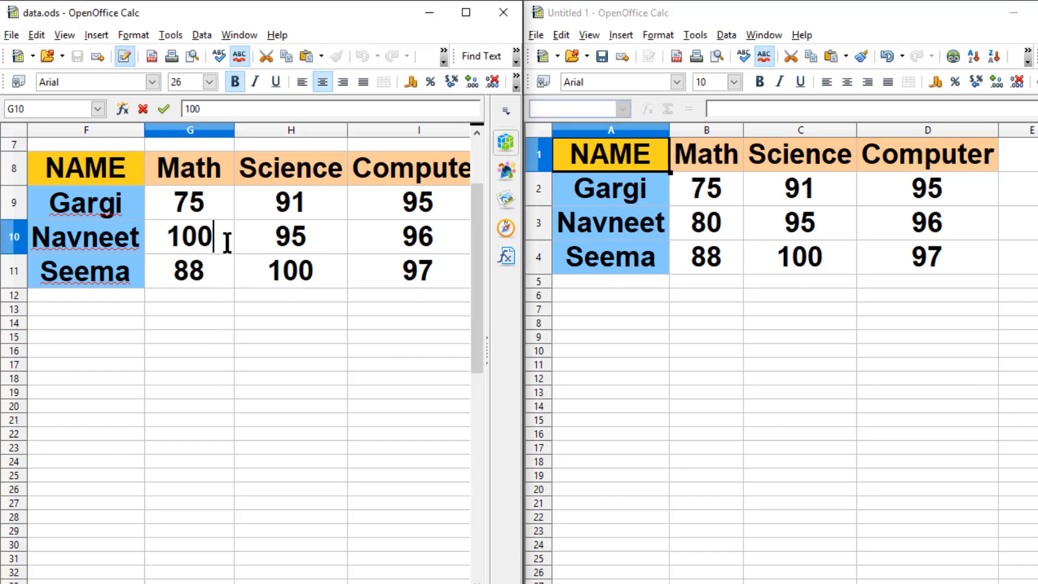
pyautogui.click(281, 378)
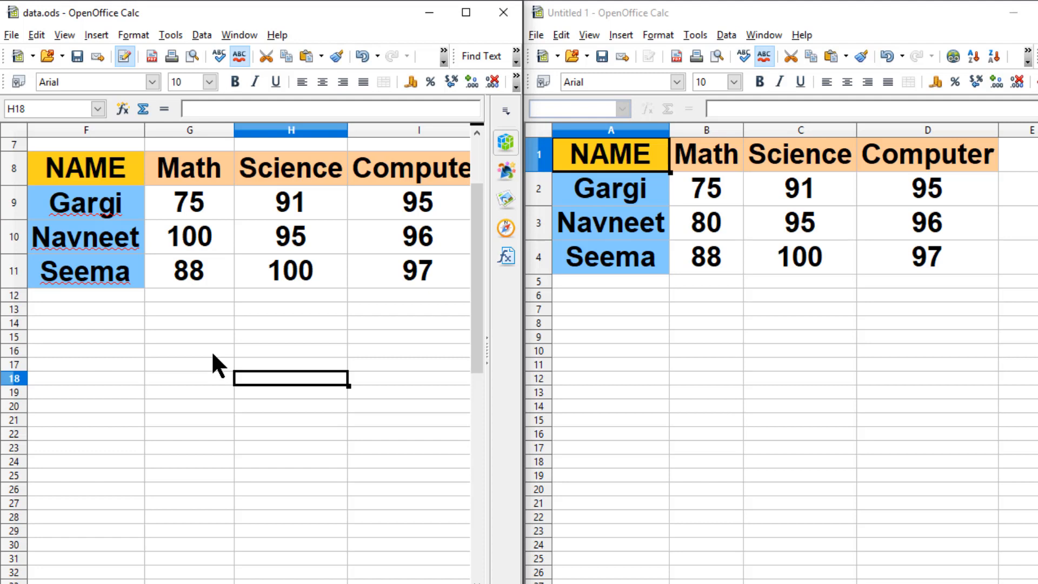
pyautogui.click(77, 57)
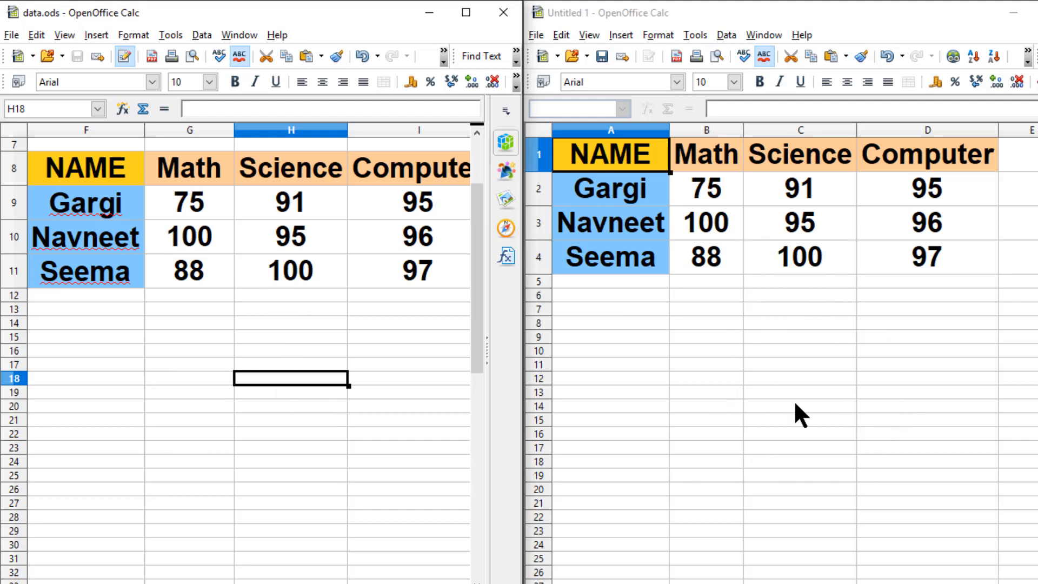
# Set the Math mark in cell G9 of data.ods to 98 and save the file
pyautogui.click(212, 198)
pyautogui.press('BackSpace')
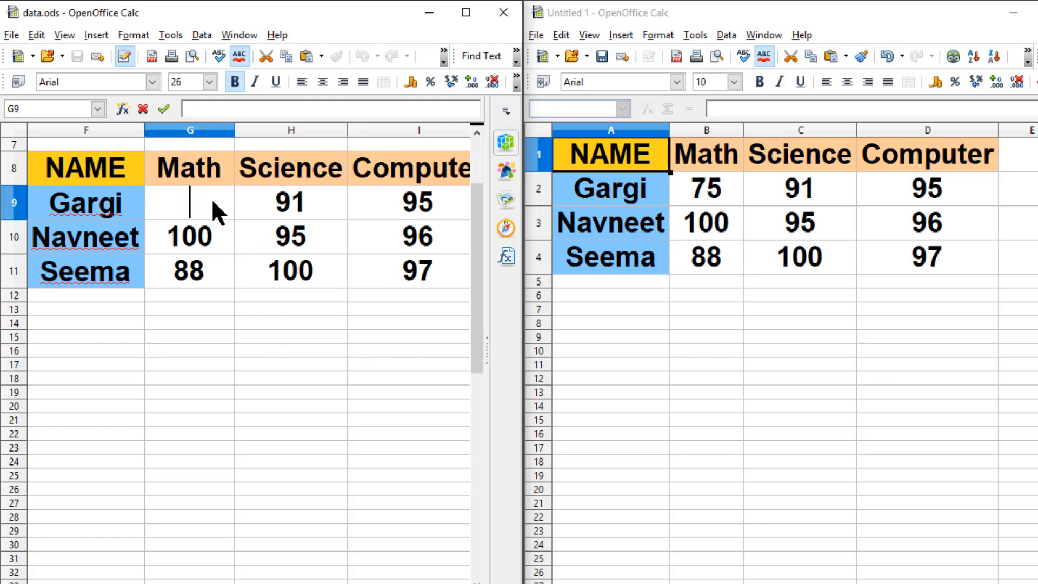
pyautogui.write('98')
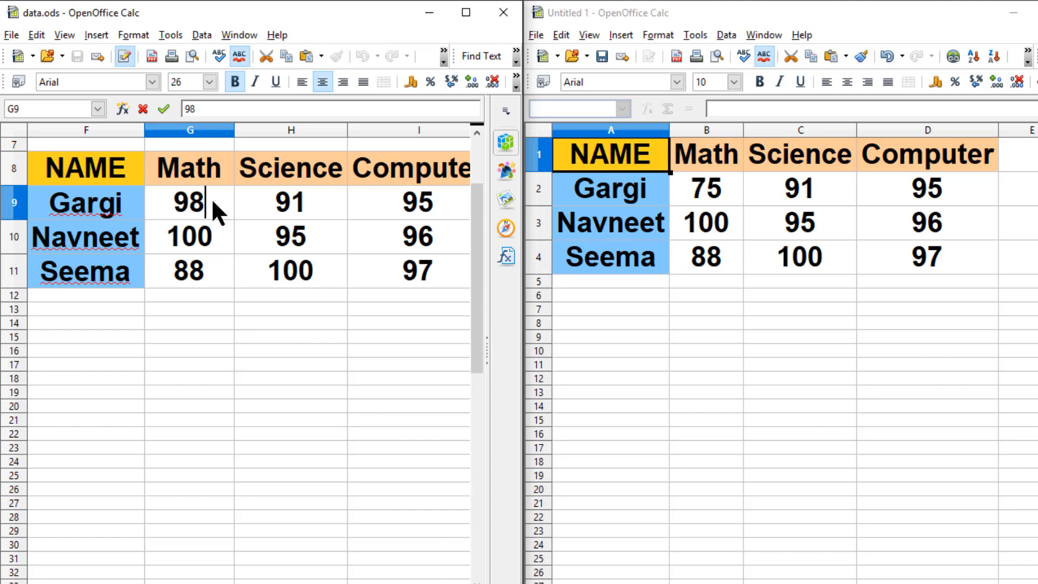
pyautogui.click(289, 393)
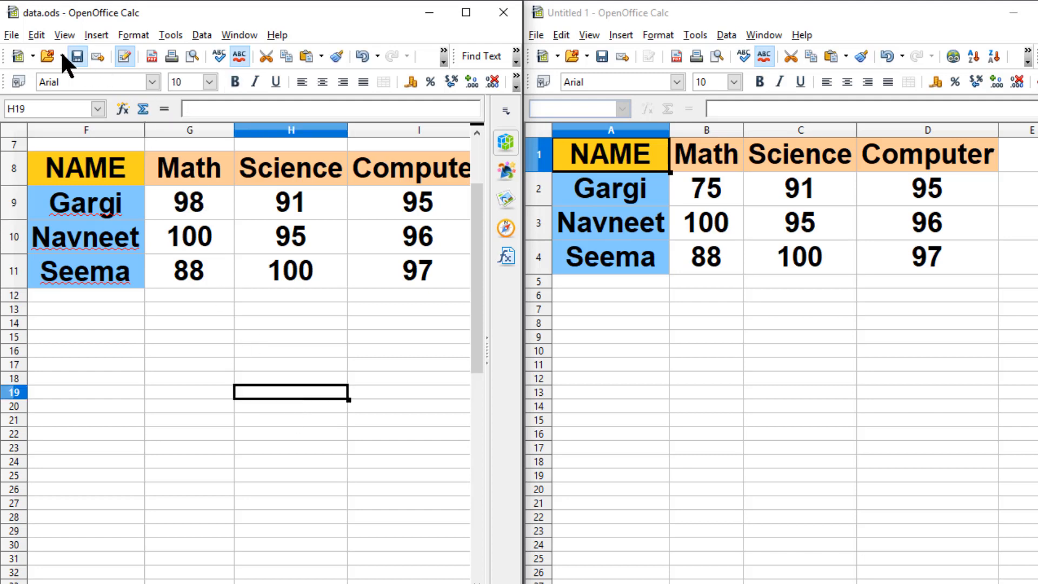
pyautogui.click(77, 56)
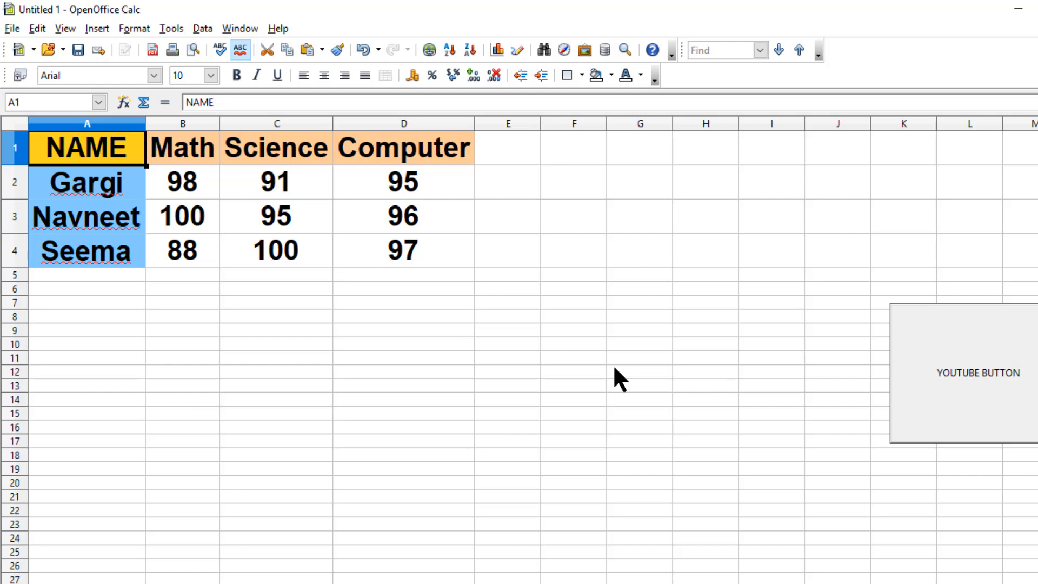
# Show the data sources for the Untitled 1 sheet, open the biblio table of the Bibliography database and browse its records
pyautogui.click(607, 52)
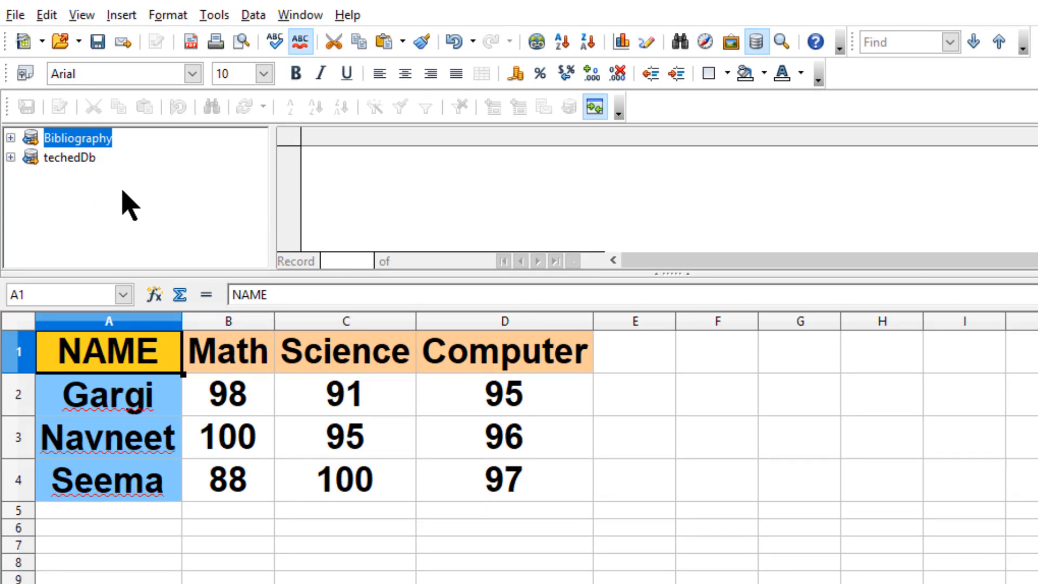
pyautogui.click(11, 137)
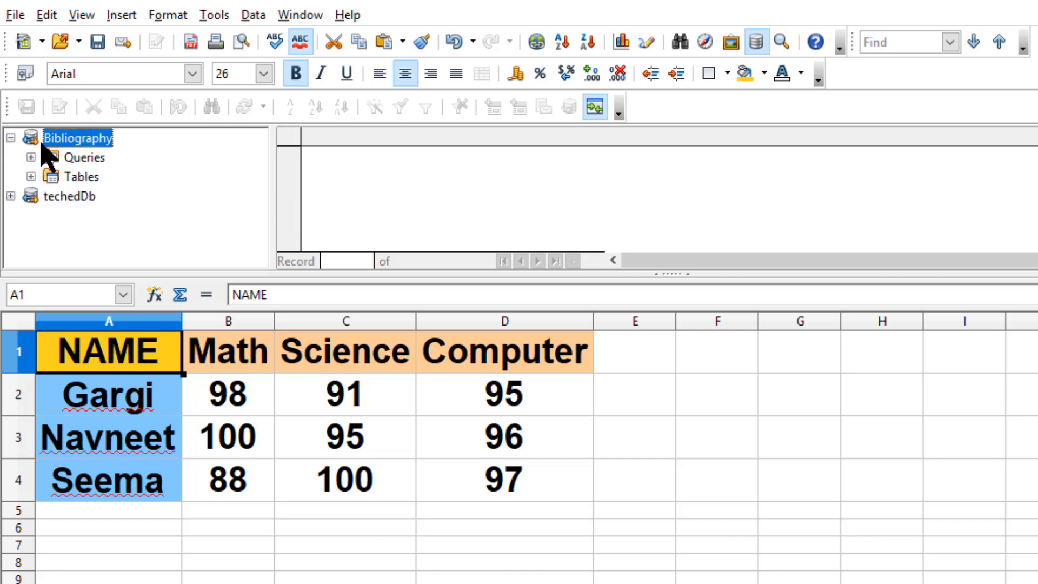
pyautogui.click(30, 176)
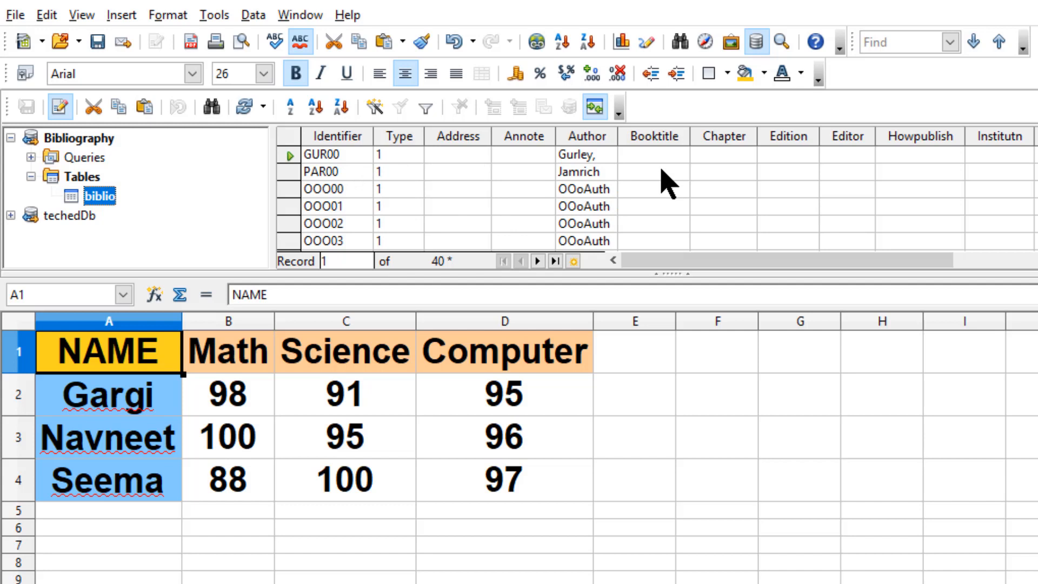
pyautogui.scroll(-6, 661, 170)
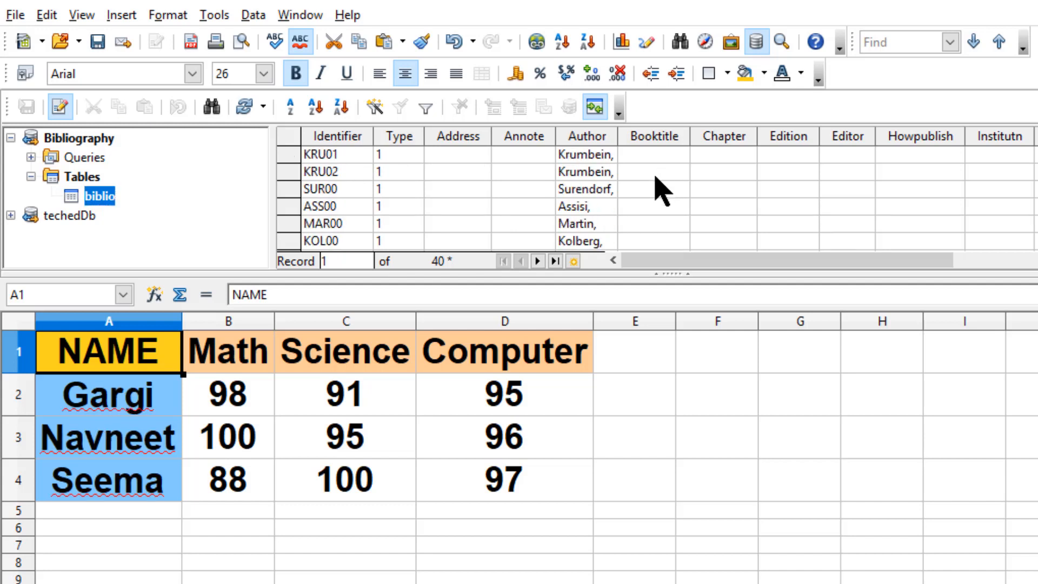
pyautogui.scroll(4, 655, 176)
pyautogui.scroll(1, 330, 189)
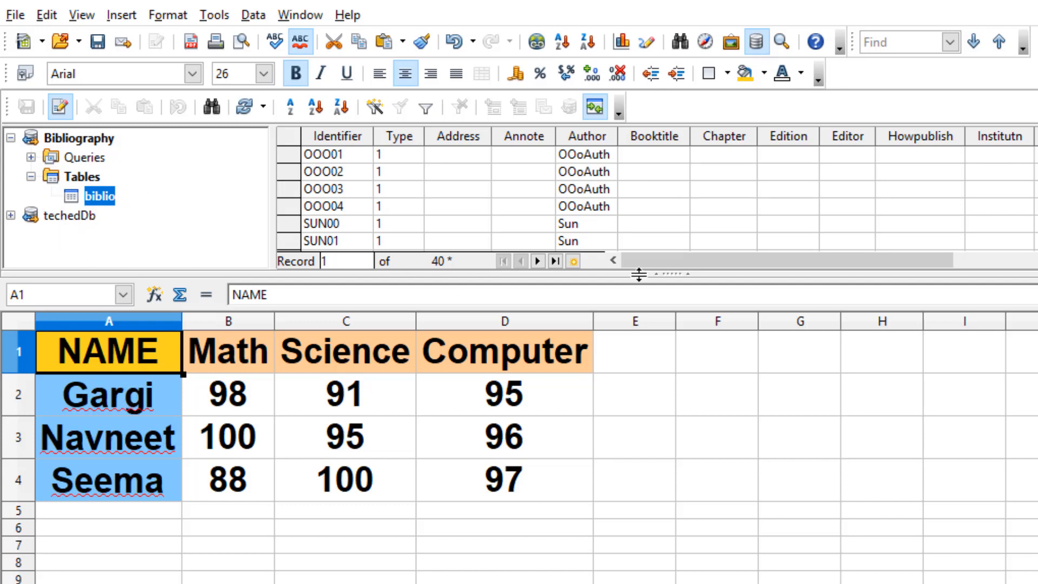
pyautogui.scroll(1, 628, 233)
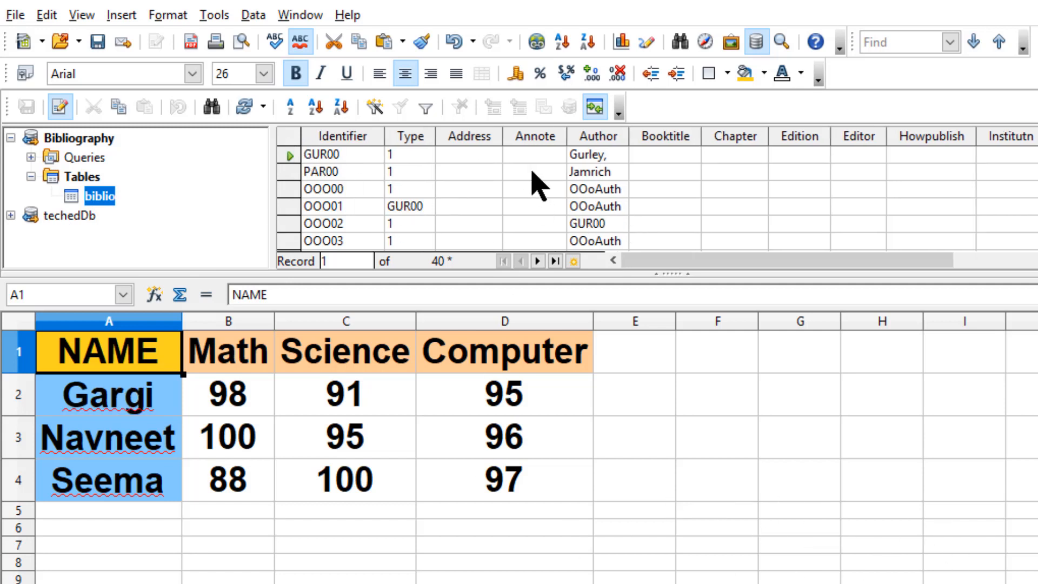
# Insert all records of the biblio table into the sheet starting at A1, and close the data source view
pyautogui.click(293, 139)
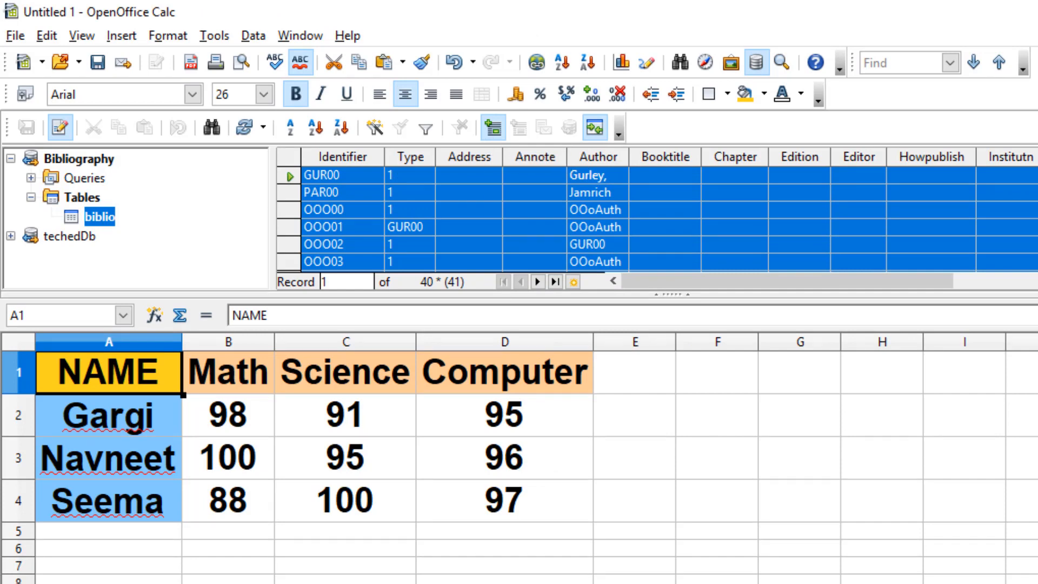
pyautogui.click(493, 107)
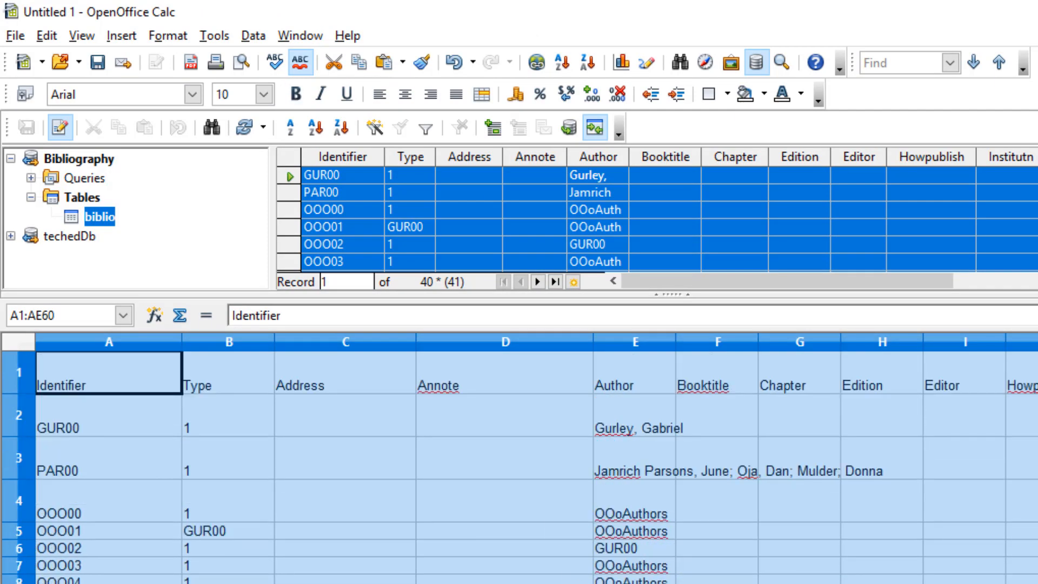
pyautogui.scroll(-4, 535, 468)
pyautogui.hotkey('ctrl', 'z')
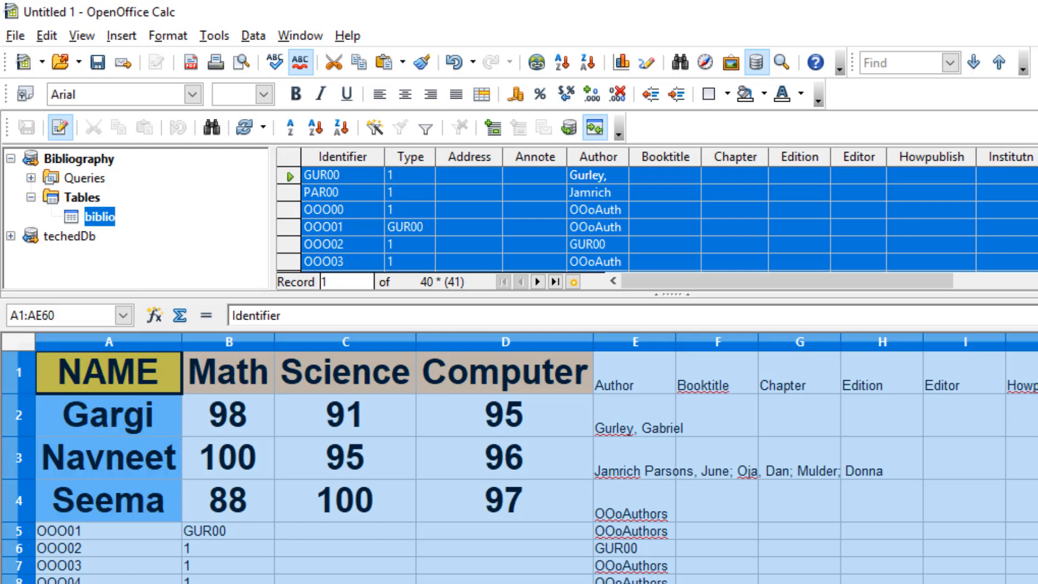
pyautogui.hotkey('ctrl', 'shift', 'F4')
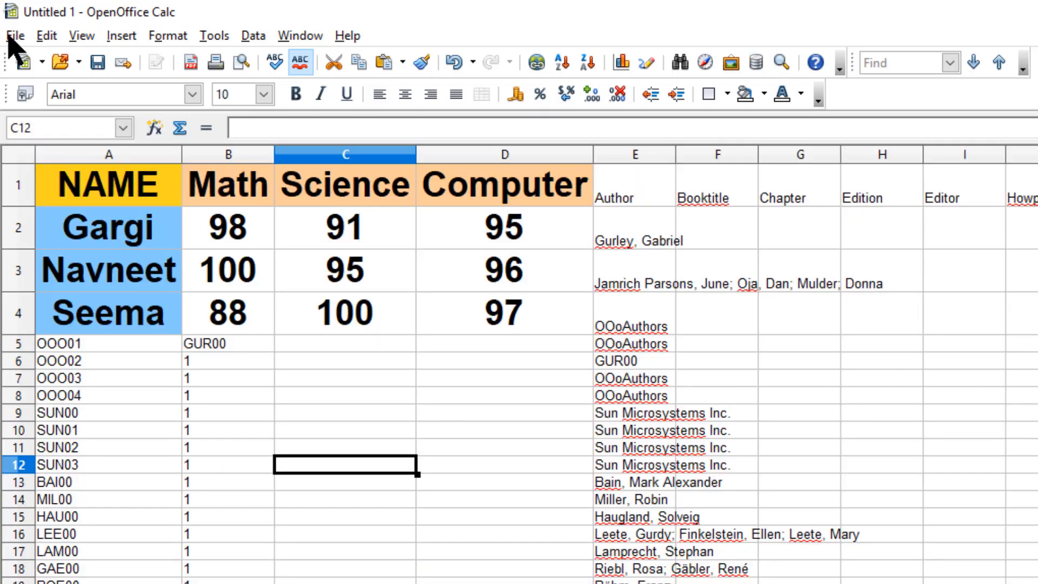
# Start the Database Wizard for a new database
pyautogui.click(15, 36)
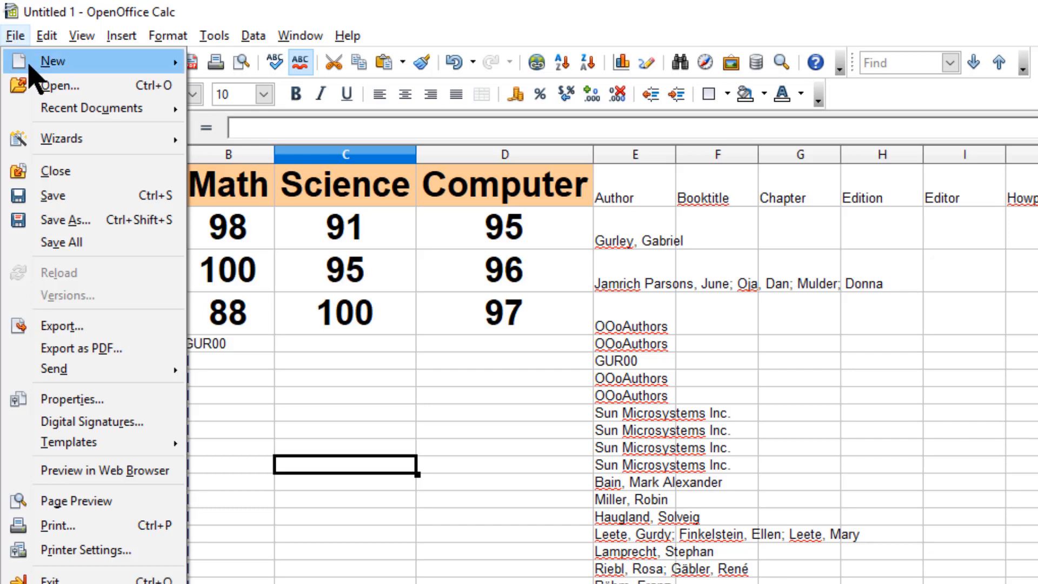
pyautogui.moveTo(38, 69)
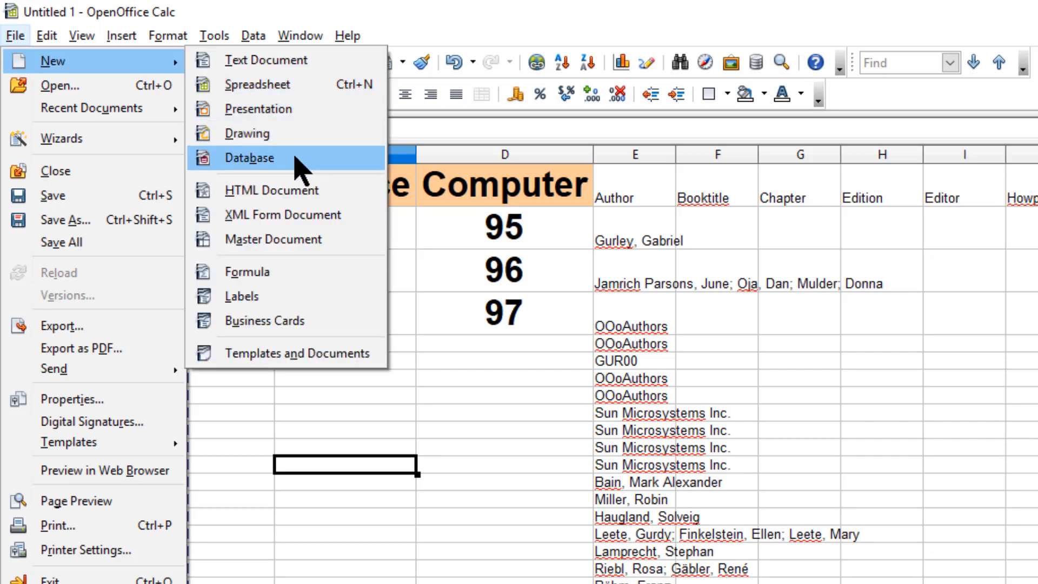
pyautogui.click(326, 162)
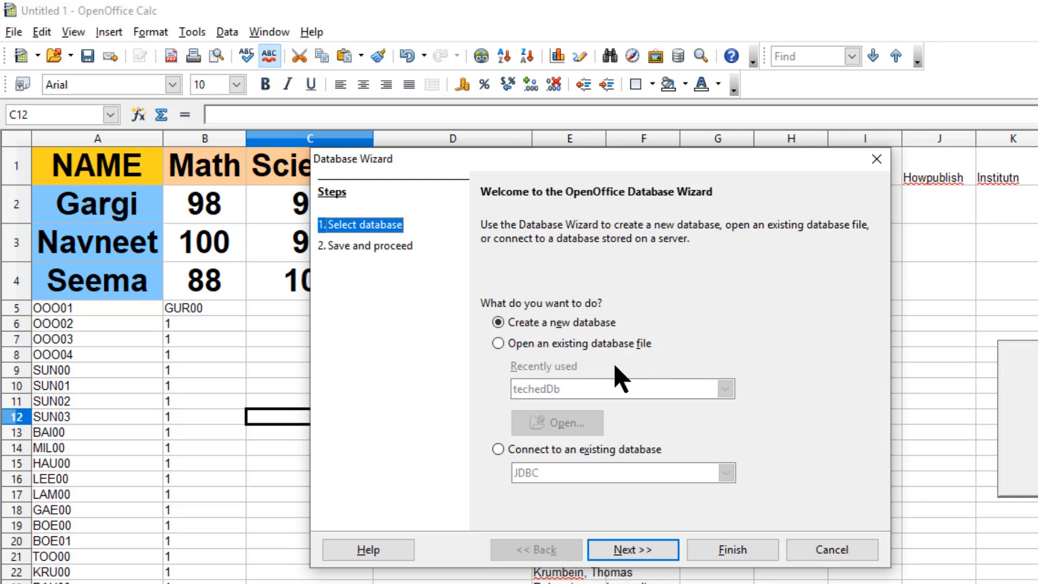
# Review the wizard's options for opening an existing database file and for connecting to an existing database, including the connection types
pyautogui.click(603, 345)
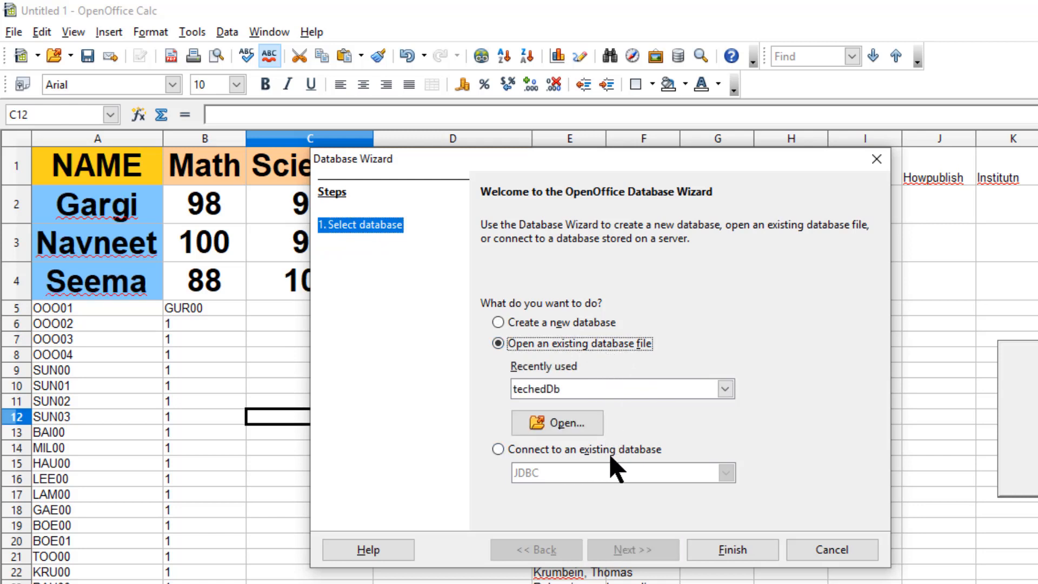
pyautogui.click(643, 454)
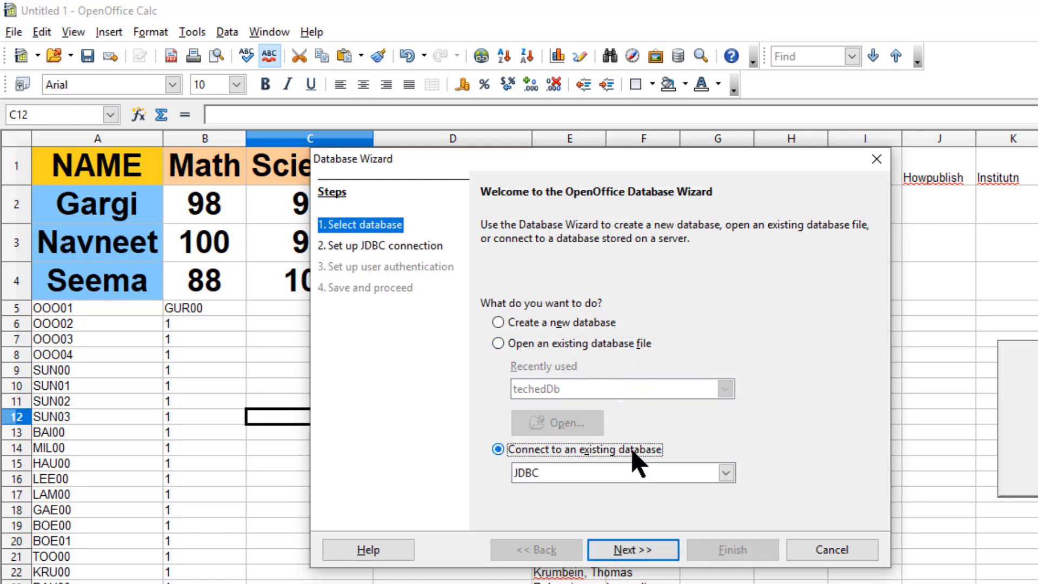
pyautogui.click(726, 474)
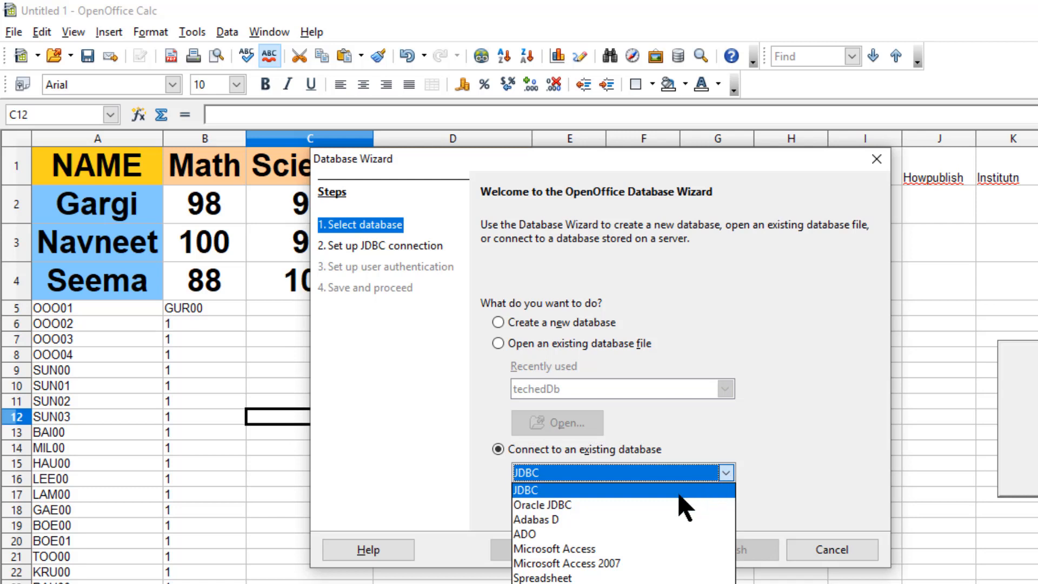
pyautogui.click(538, 324)
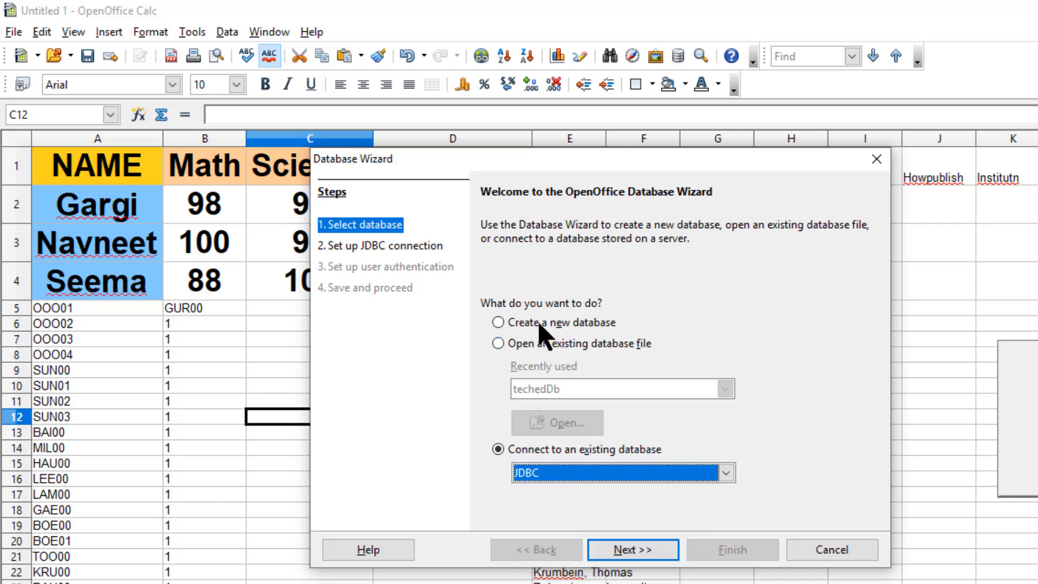
# Create a new database that is registered and opened for editing, and save it as studentDb on the Desktop
pyautogui.click(538, 323)
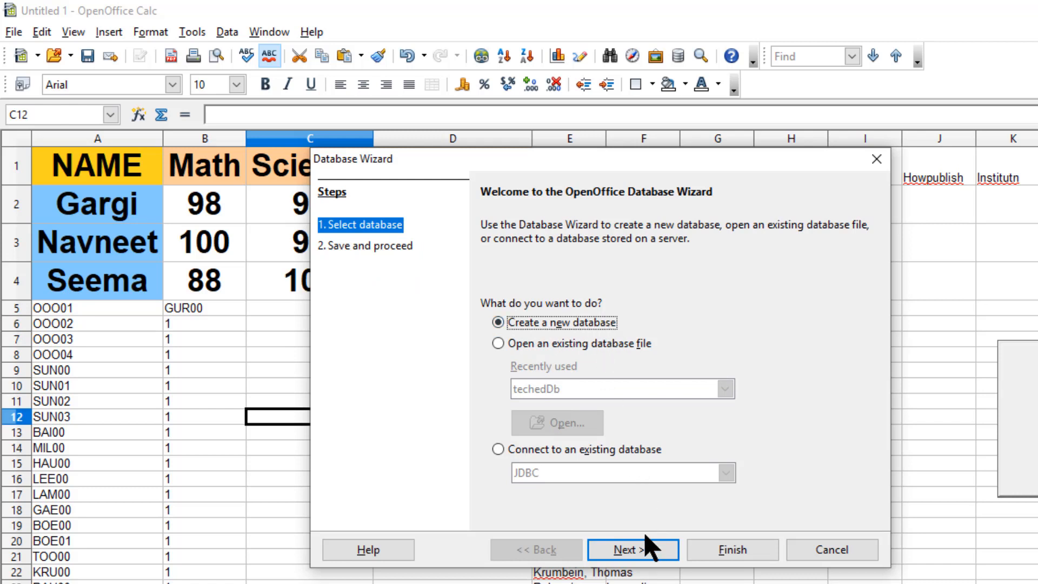
pyautogui.click(646, 549)
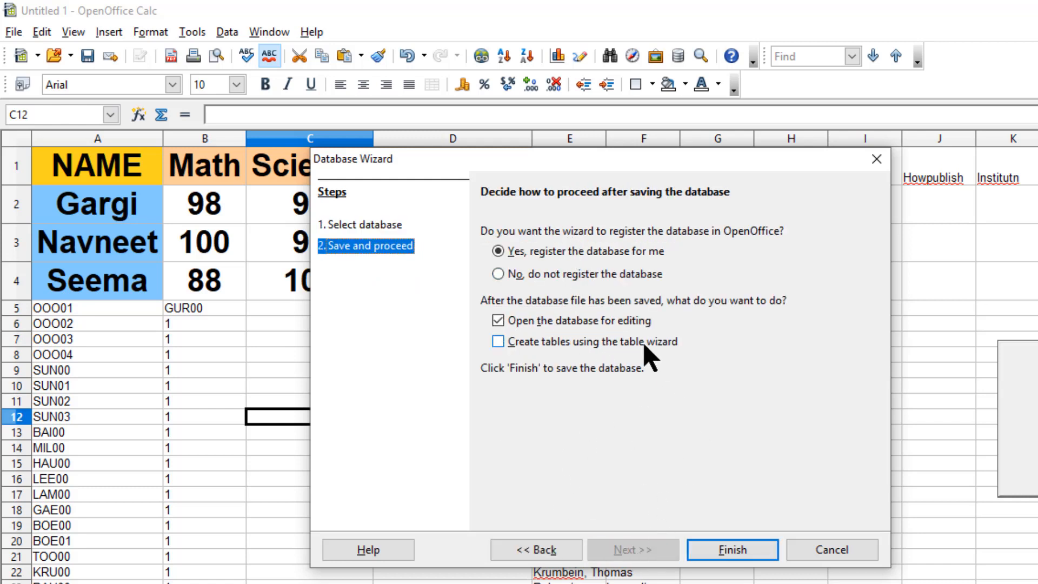
pyautogui.click(728, 557)
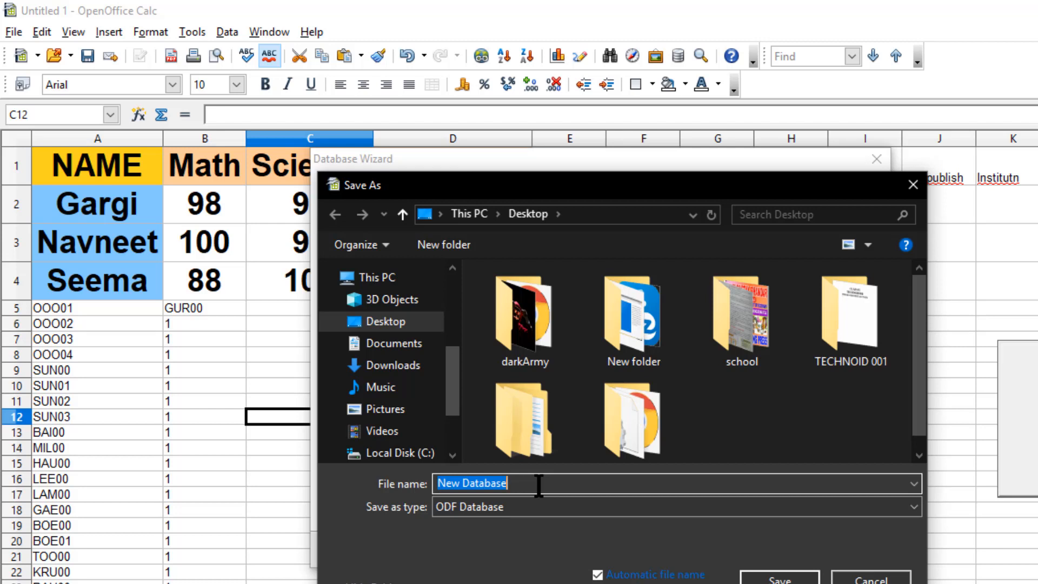
pyautogui.write('student')
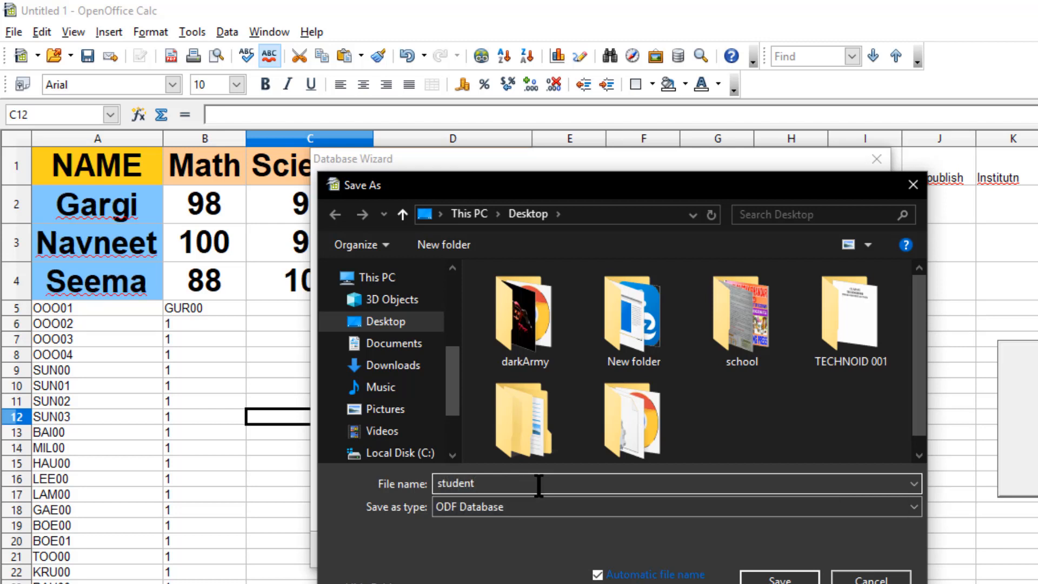
pyautogui.write('Db')
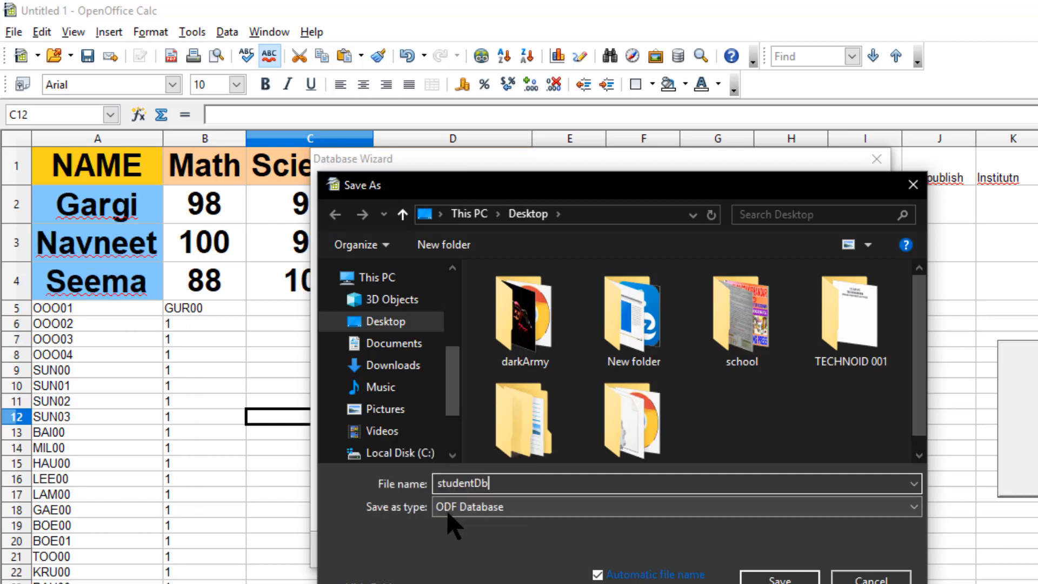
pyautogui.click(785, 577)
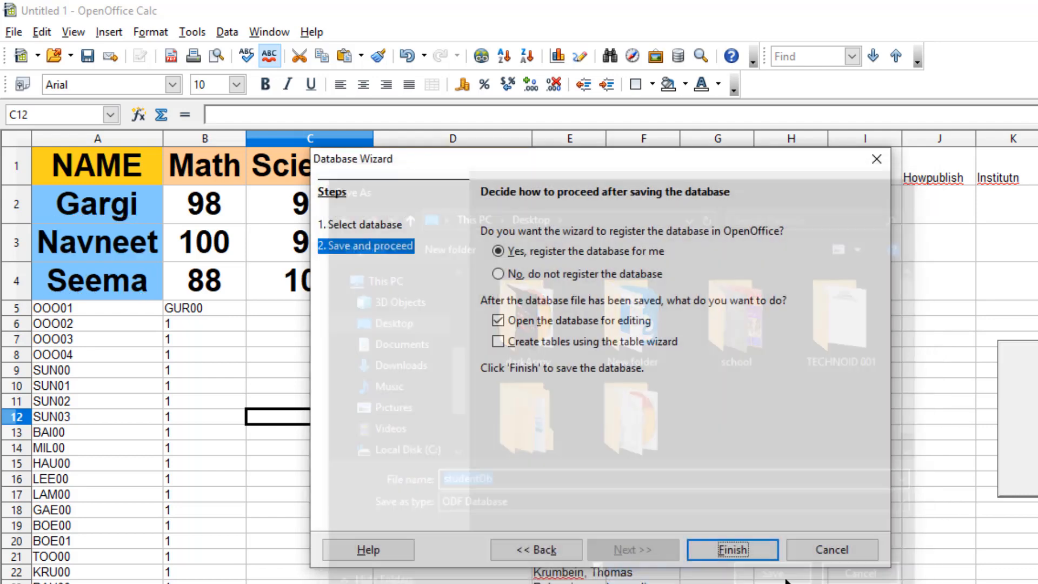
# Finish saving the database and design a new table in it with text fields Name and Roll No
pyautogui.press('Return')
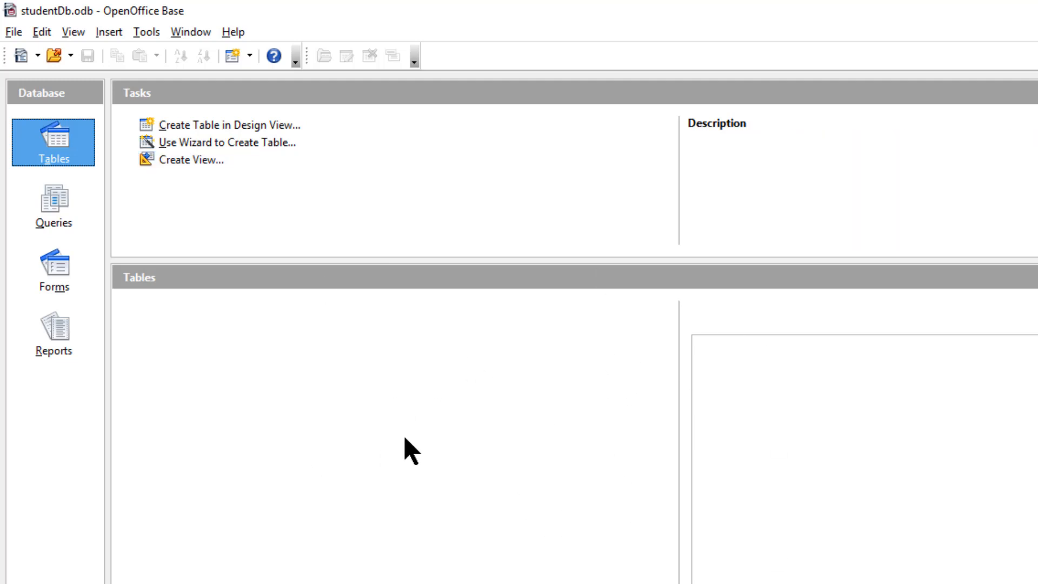
pyautogui.click(227, 129)
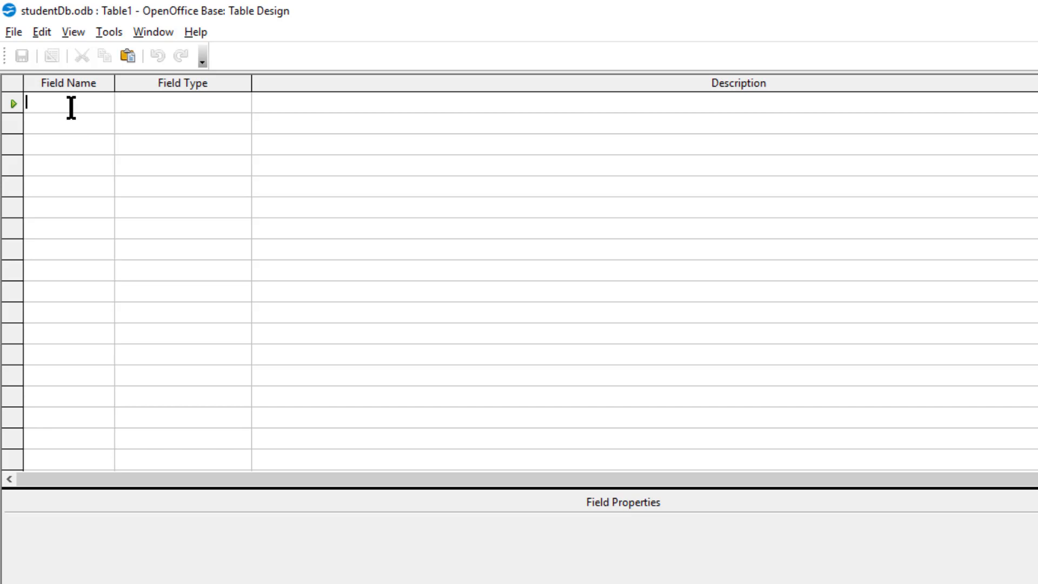
pyautogui.write('Name')
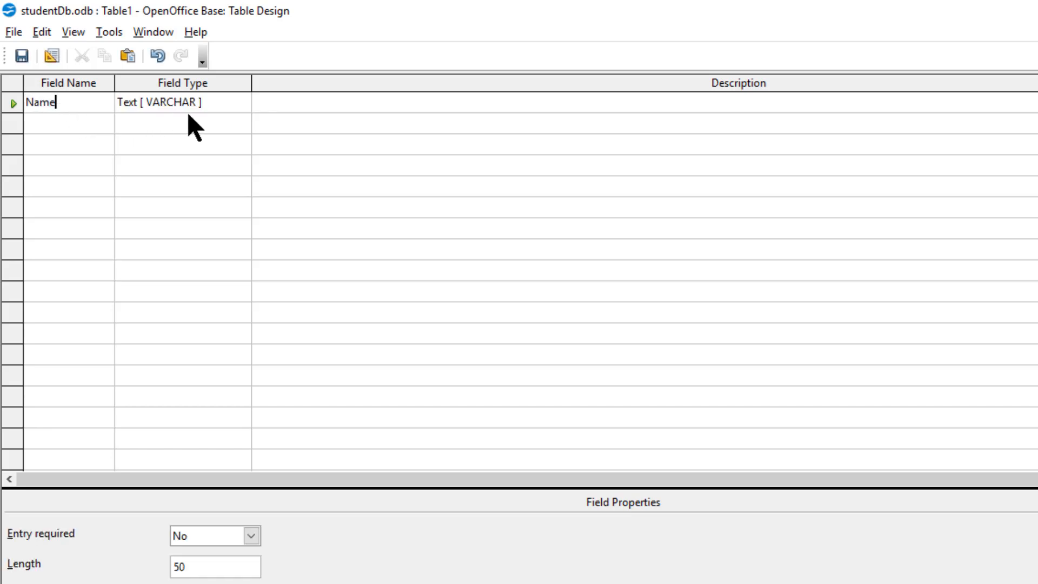
pyautogui.click(76, 116)
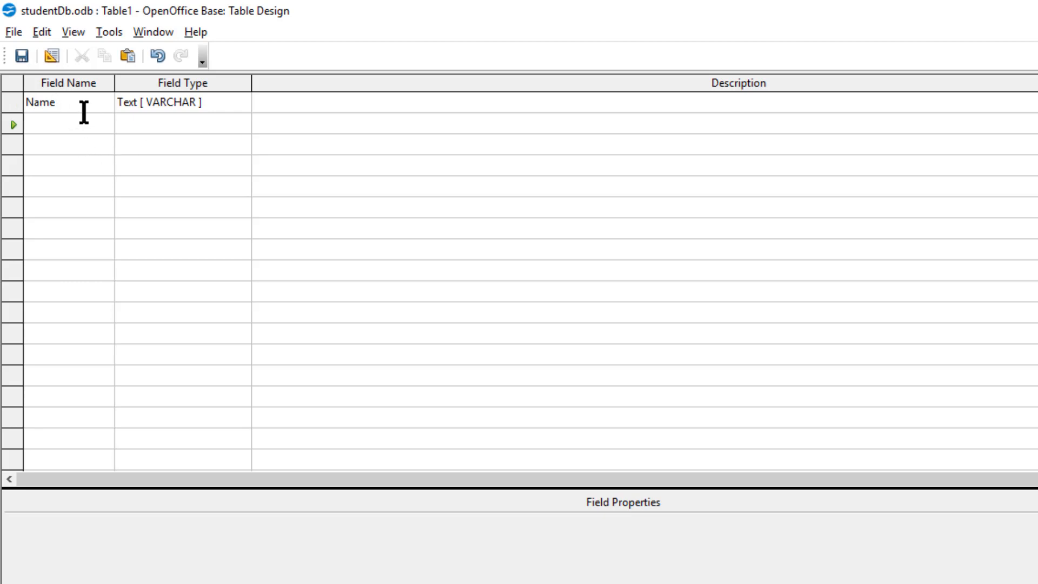
pyautogui.write('Roll')
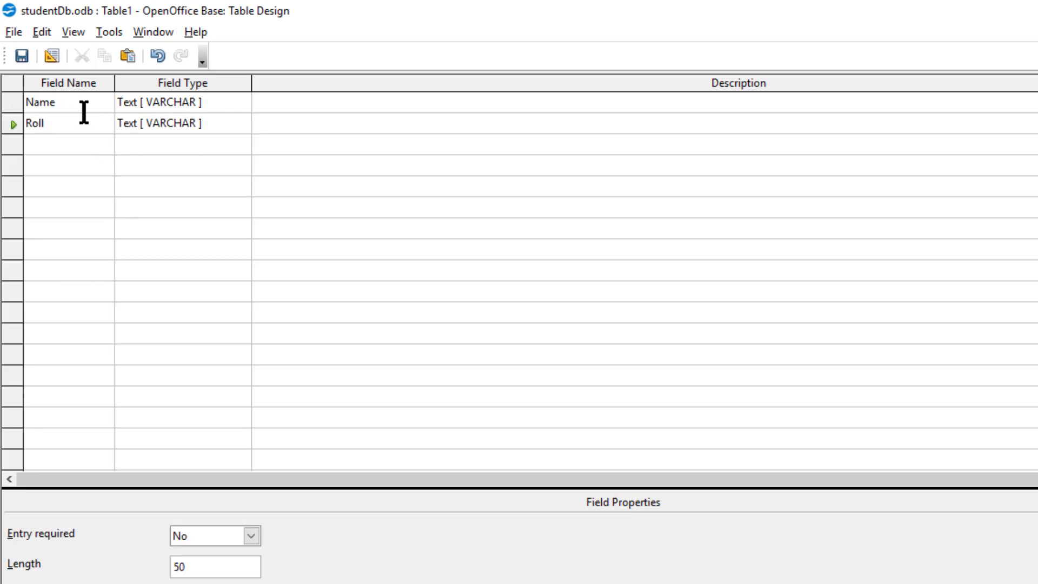
pyautogui.write(' No')
# Save the table as mytable and have a primary key created for it
pyautogui.click(22, 56)
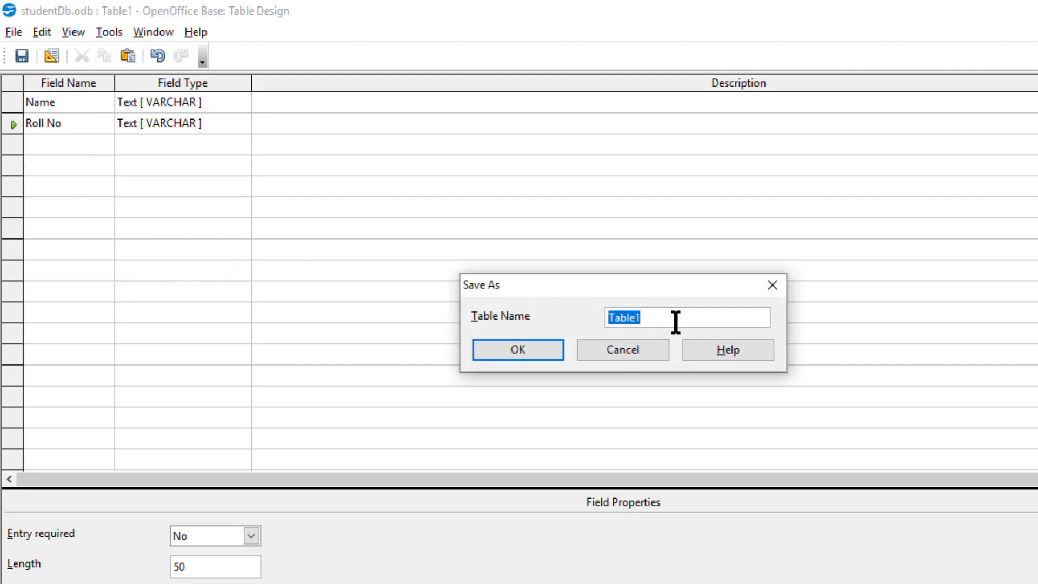
pyautogui.write('mytable')
pyautogui.click(497, 361)
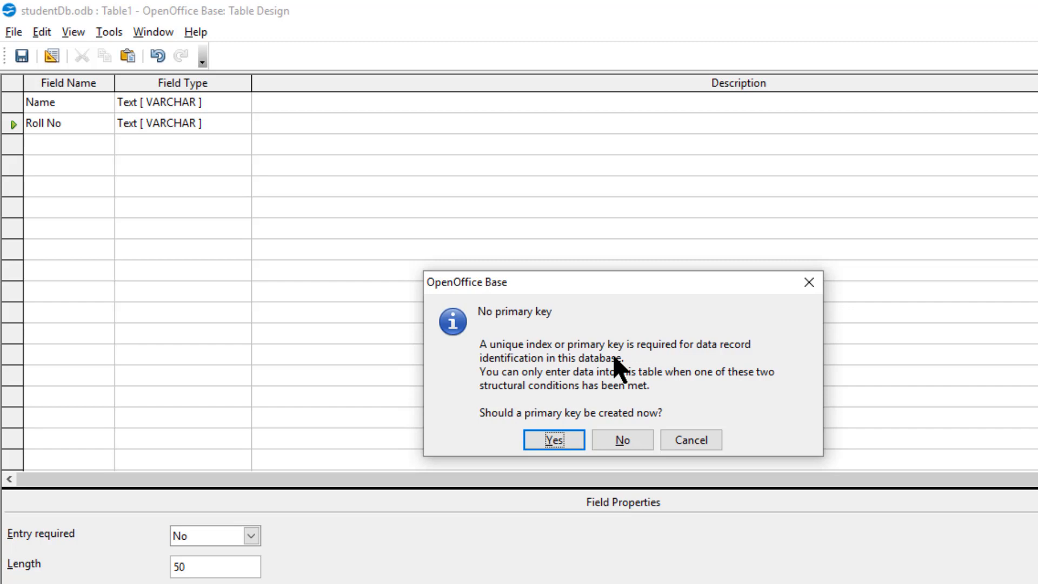
pyautogui.click(555, 440)
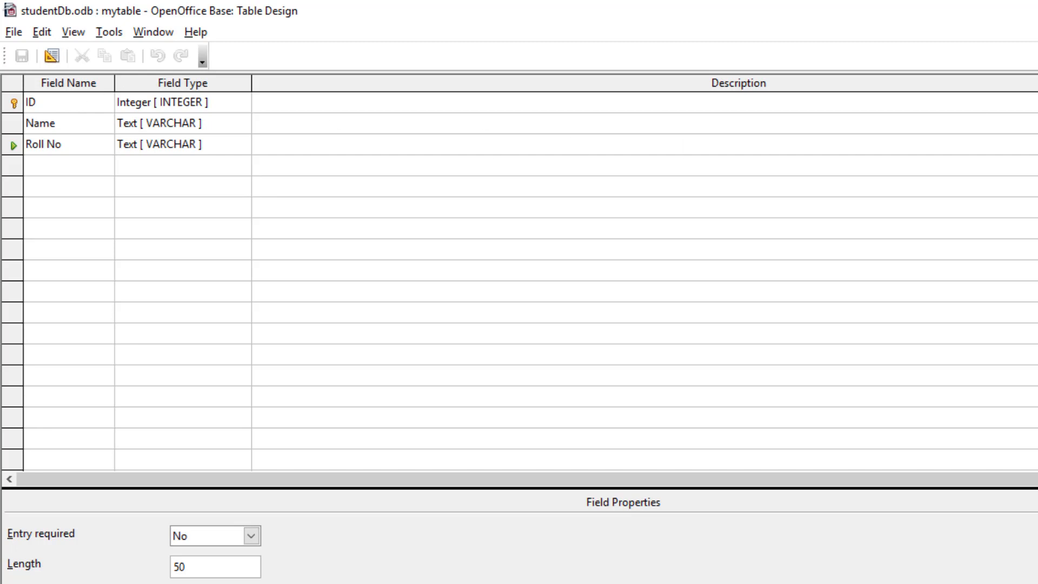
# Switch to the blank Calc spreadsheet and open studentDb's mytable in the data source view
pyautogui.hotkey('alt', 'Tab')
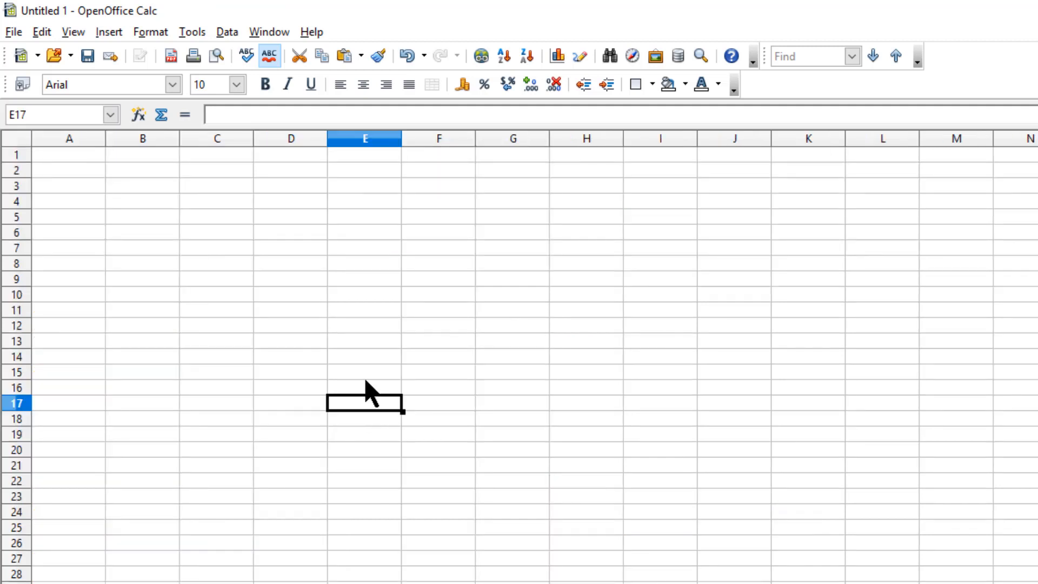
pyautogui.click(679, 56)
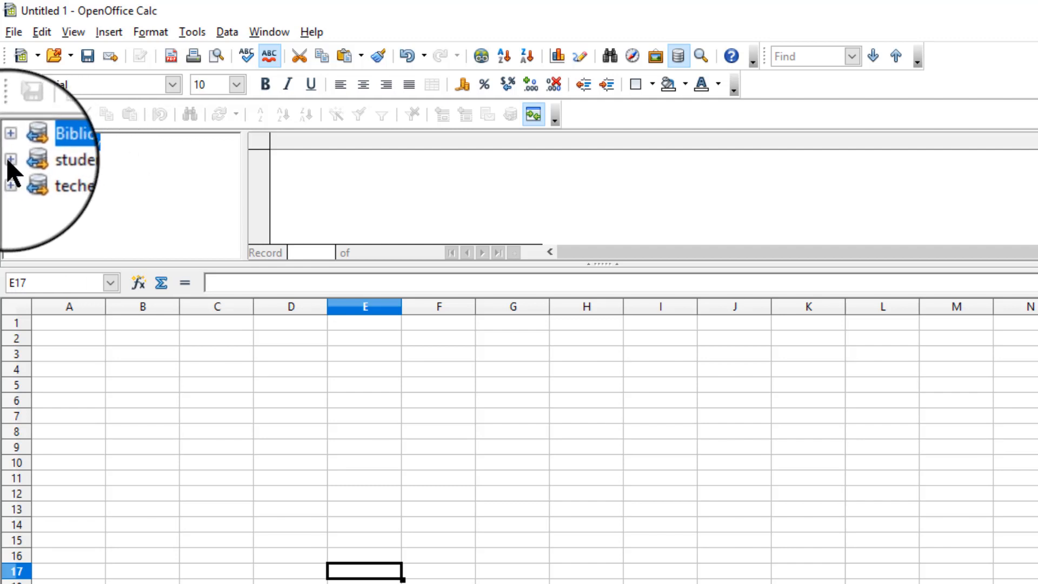
pyautogui.click(9, 160)
pyautogui.click(44, 199)
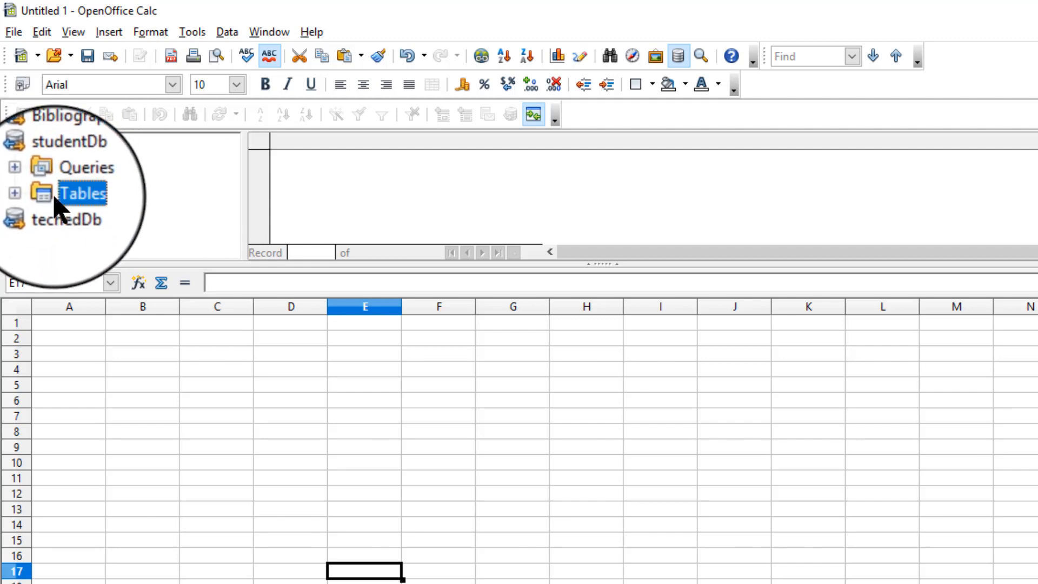
pyautogui.doubleClick(42, 199)
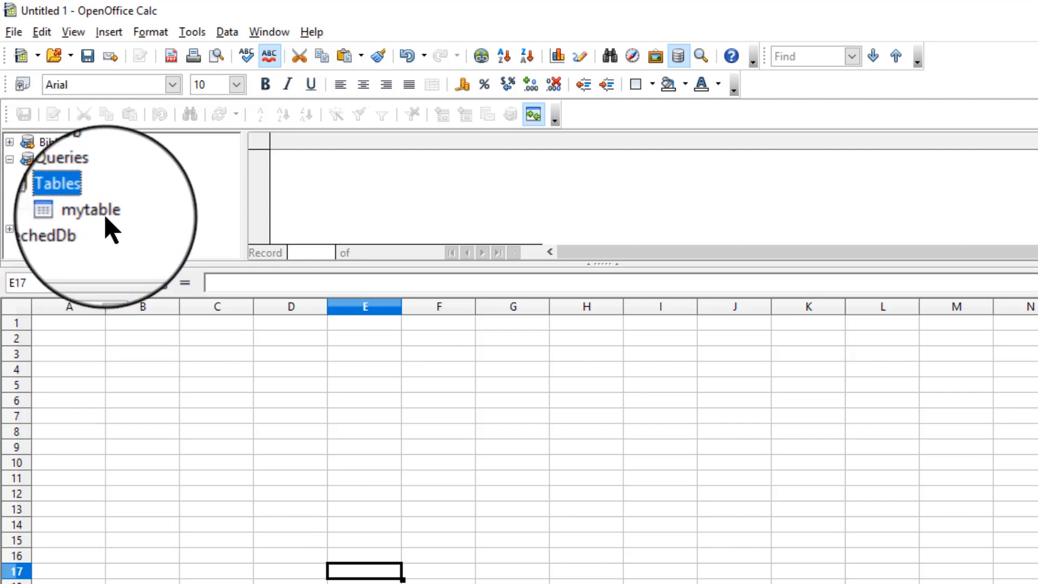
pyautogui.click(103, 213)
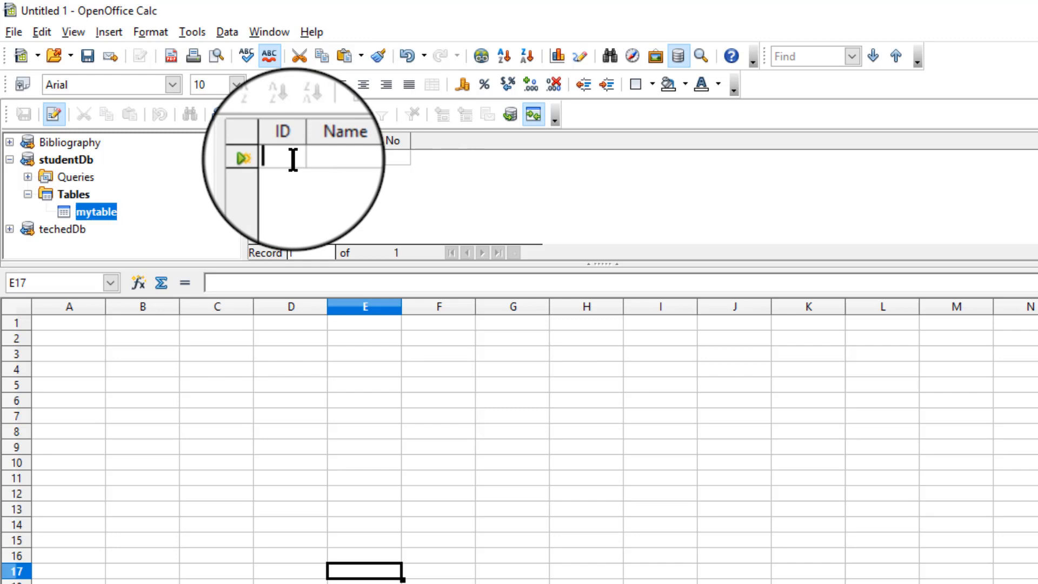
# Add a record to mytable with ID 1 and the student's name and roll number
pyautogui.click(352, 161)
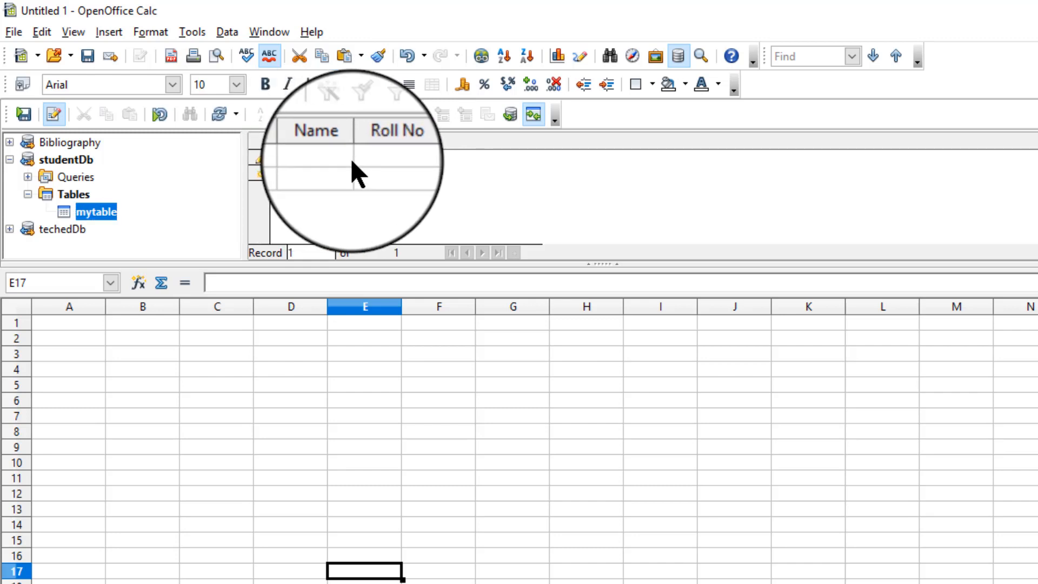
pyautogui.write('Waris')
pyautogui.press('Tab')
pyautogui.write('007')
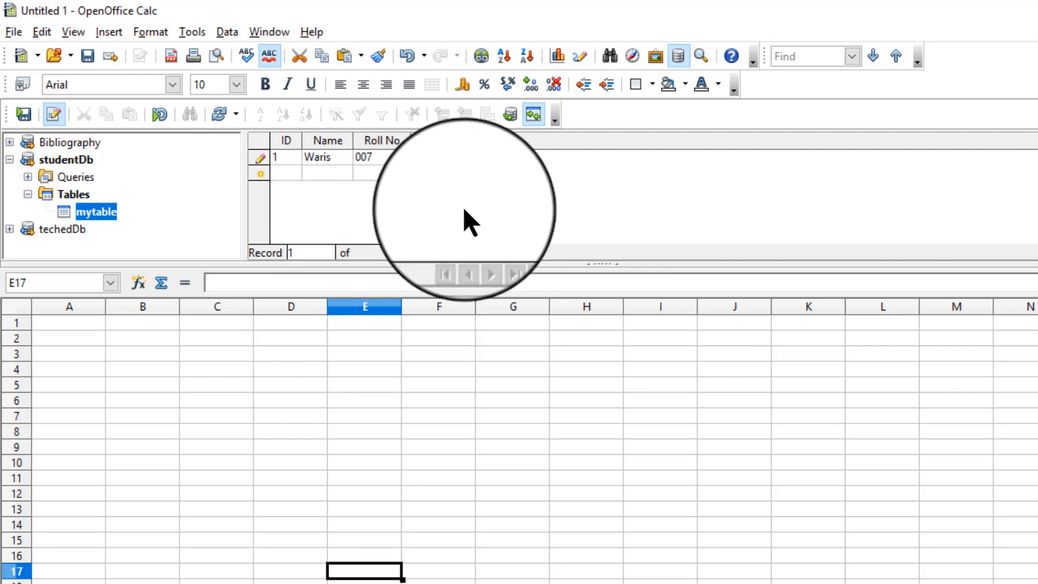
pyautogui.press('Tab')
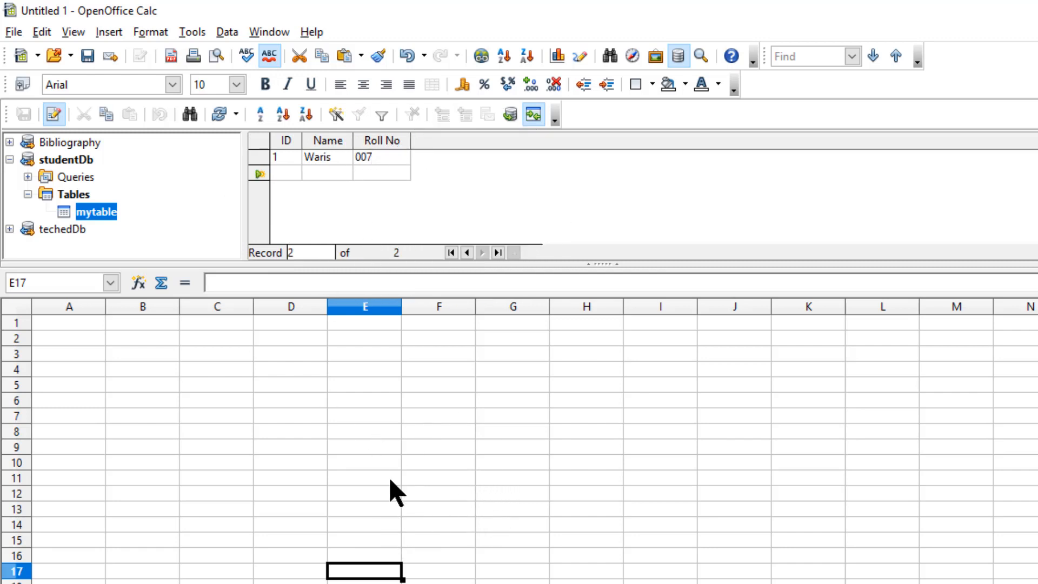
# Insert all mytable records into the sheet starting at E17, and deselect the inserted data
pyautogui.click(263, 144)
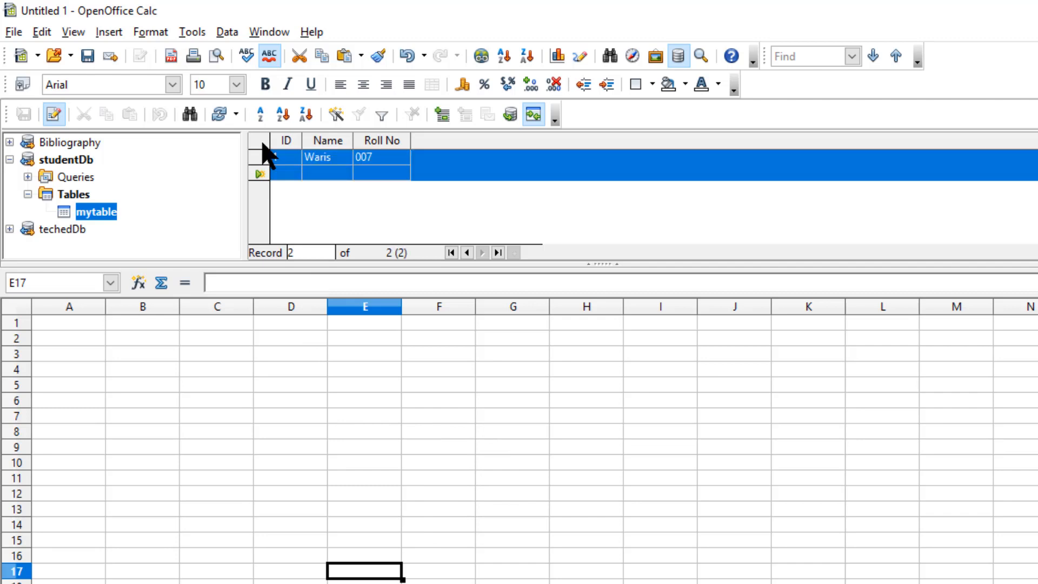
pyautogui.click(438, 119)
pyautogui.click(660, 581)
pyautogui.scroll(-1, 660, 582)
pyautogui.scroll(-2, 417, 487)
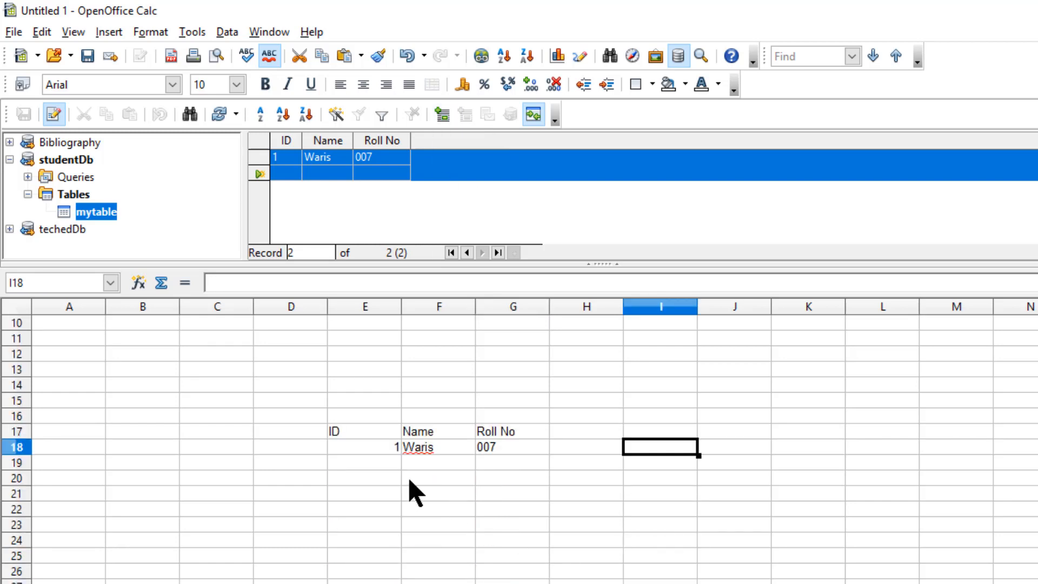